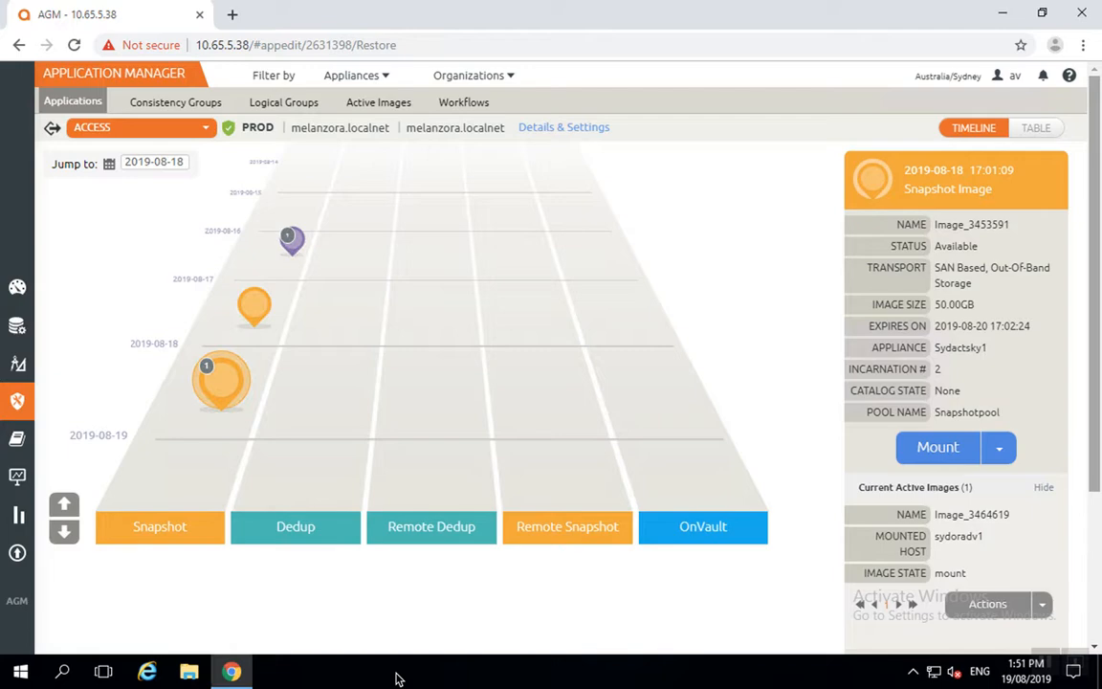
Minimize the Actifio AGM browser and launch PuTTY from the desktop shortcut
{"action": "left_click", "coordinate": [1001, 17]}
{"action": "double_click", "coordinate": [40, 280]}
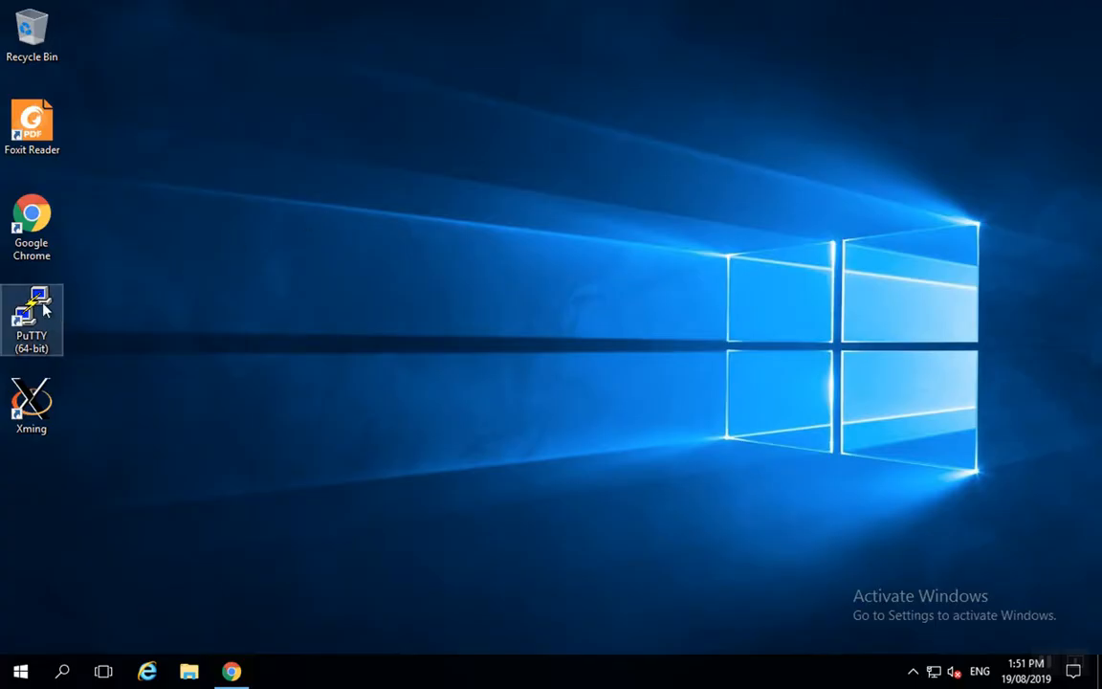
Open the saved dvlinux session, log in, and widen the terminal to 132 columns
{"action": "double_click", "coordinate": [521, 372]}
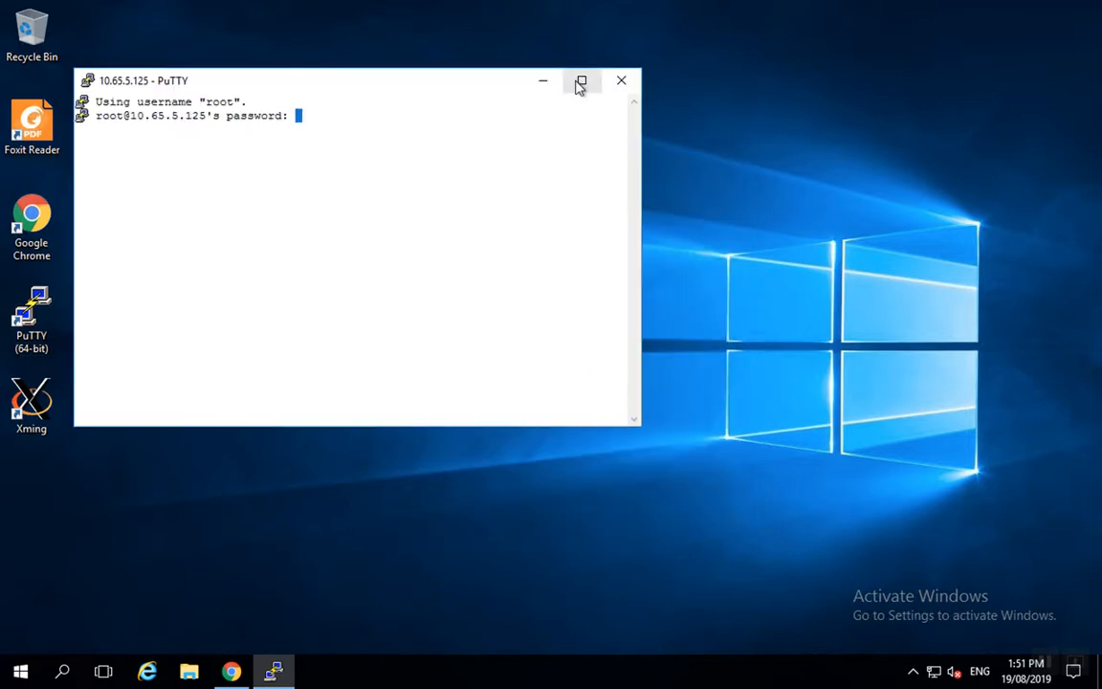
{"action": "key", "text": "Return"}
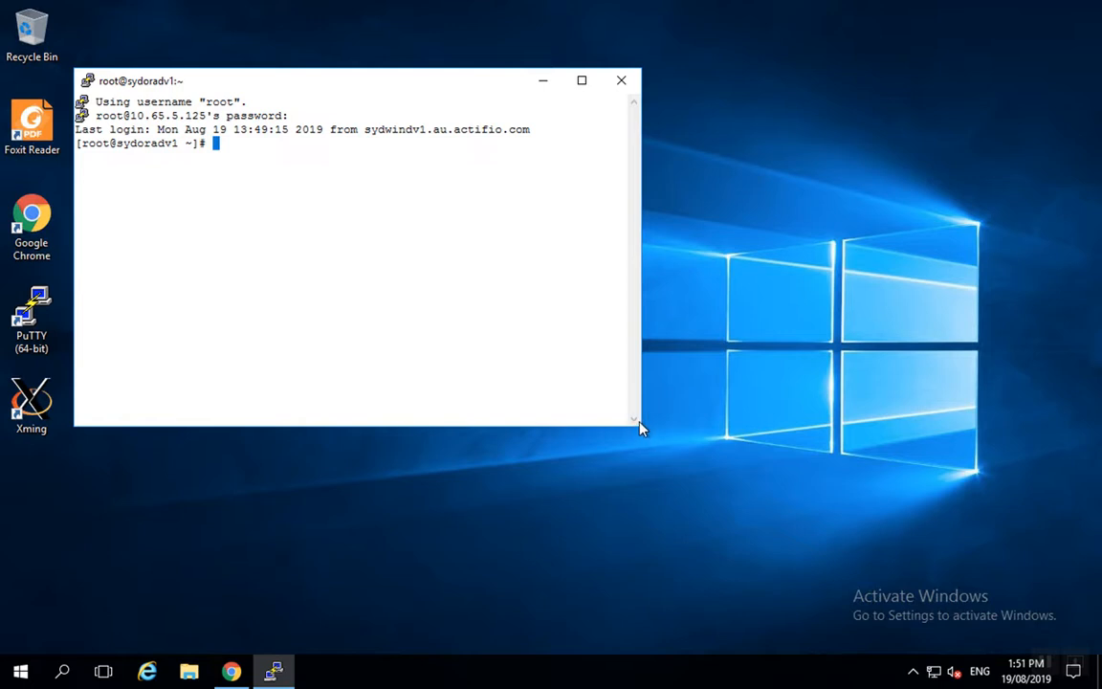
{"action": "left_click_drag", "start_coordinate": [645, 422], "coordinate": [1070, 429]}
List /opt, then change into /opt/dataveil and list all its files with ls -la
{"action": "type", "text": "cd /opt"}
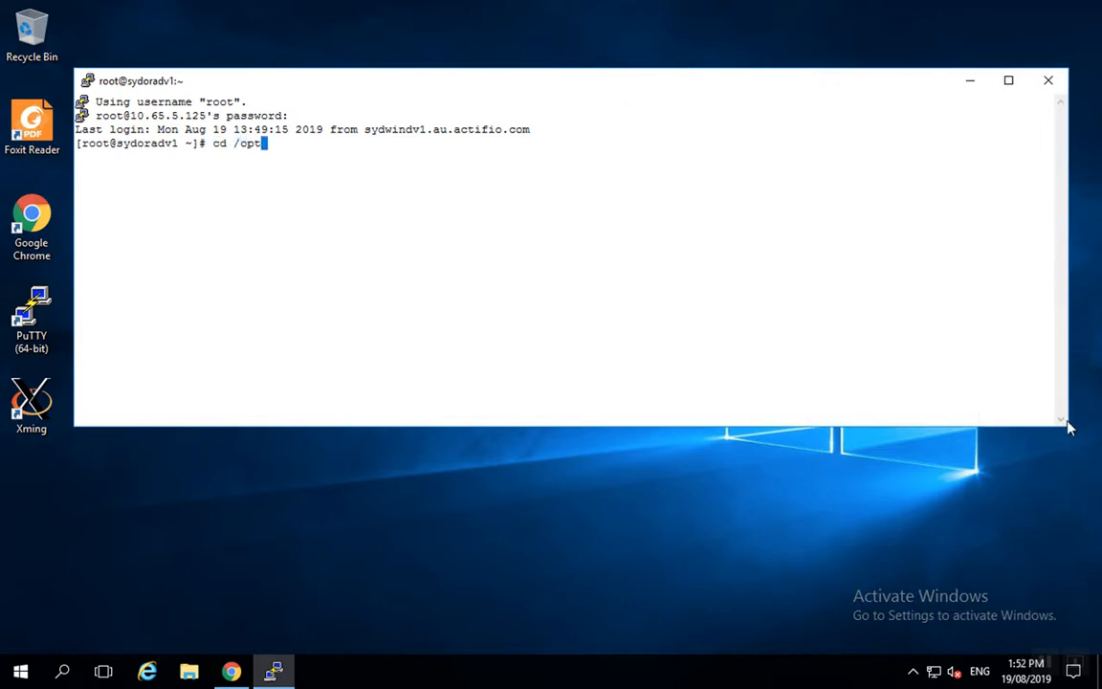
{"action": "key", "text": "Return"}
{"action": "type", "text": "ls -l"}
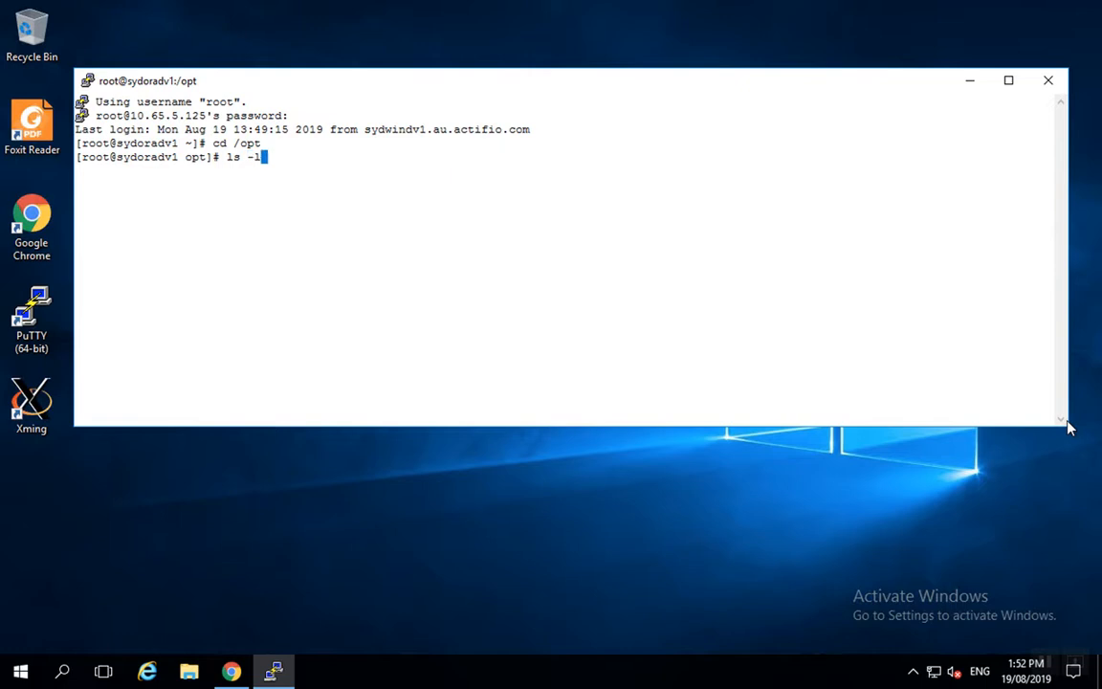
{"action": "key", "text": "Return"}
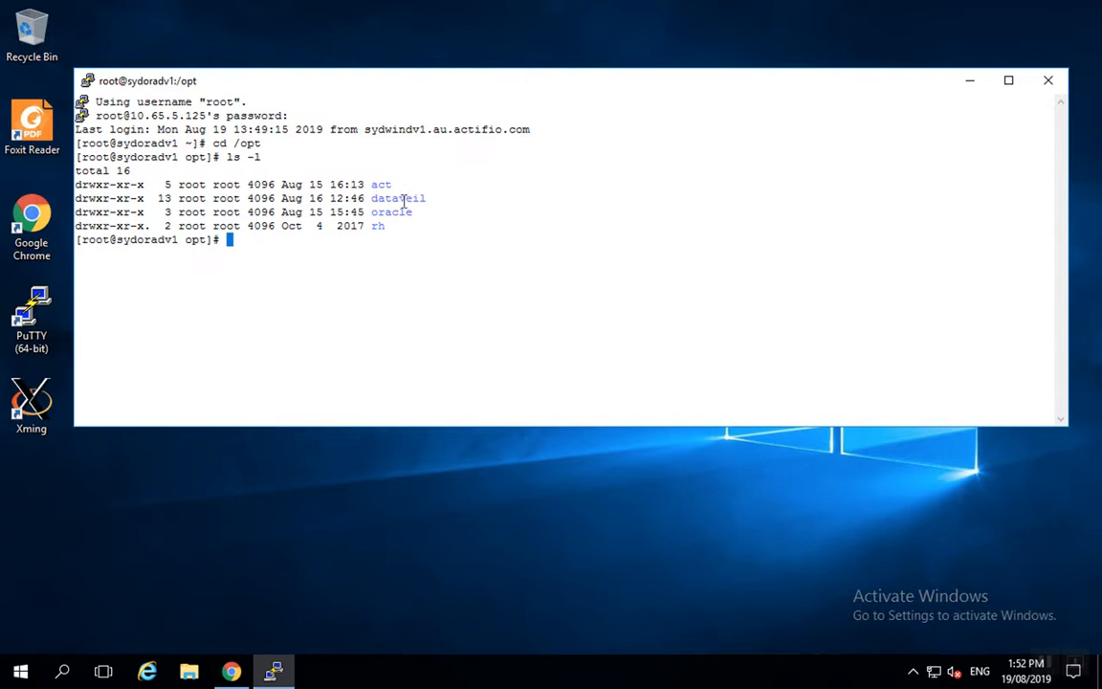
{"action": "type", "text": "cd data"}
{"action": "key", "text": "Tab"}
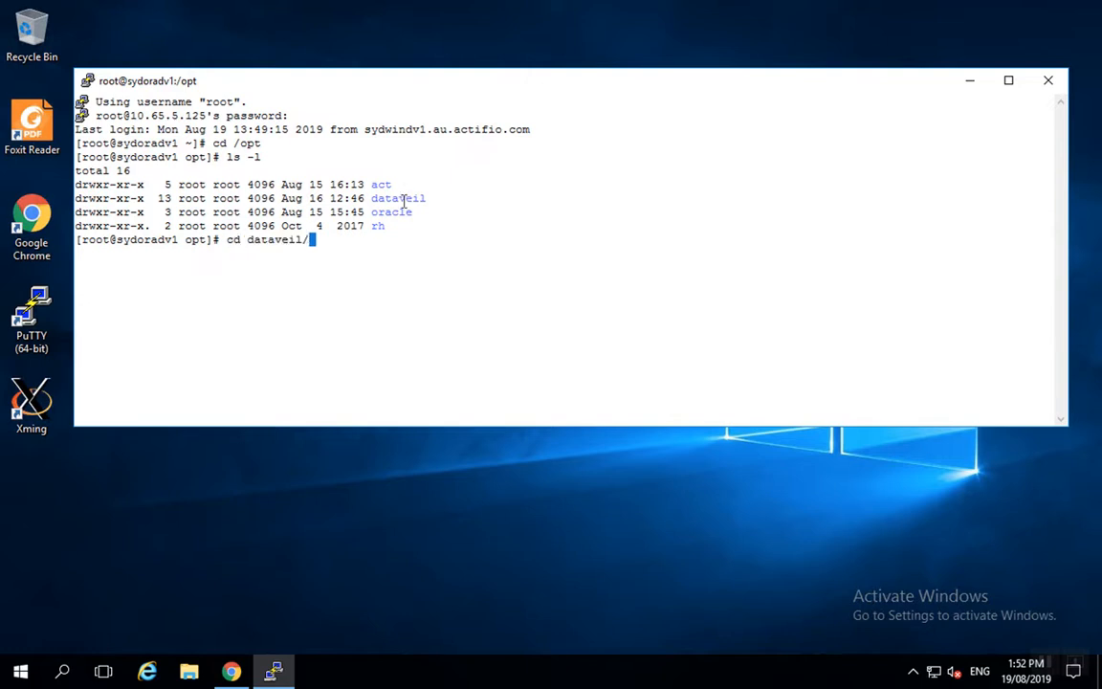
{"action": "key", "text": "Return"}
{"action": "type", "text": "ls -la"}
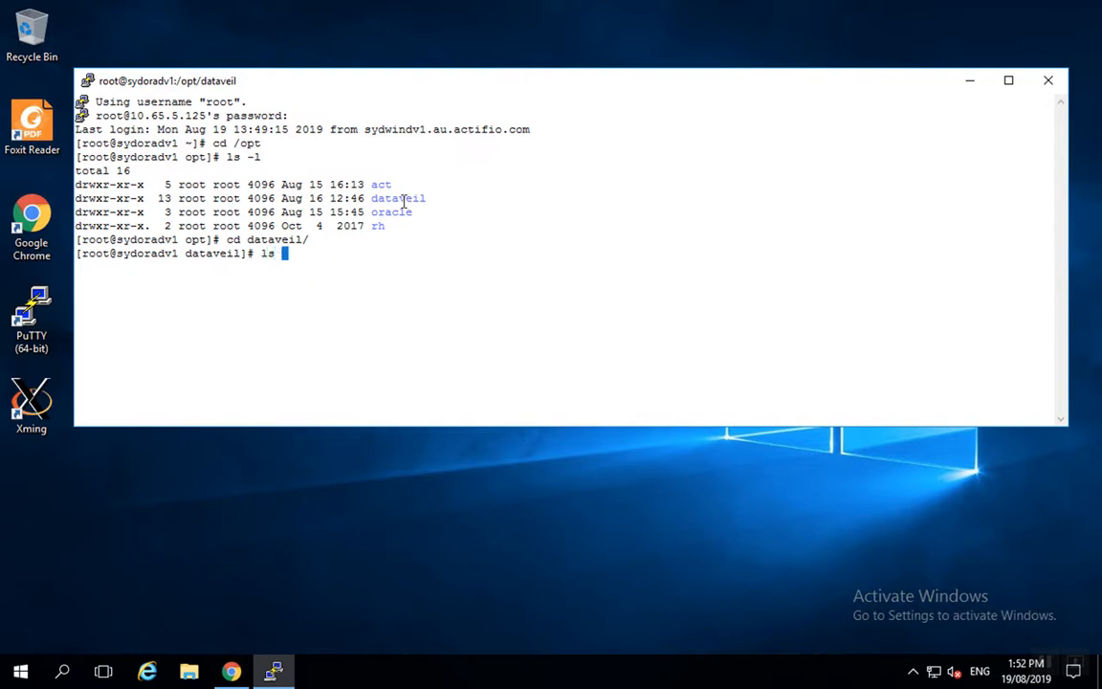
{"action": "key", "text": "Return"}
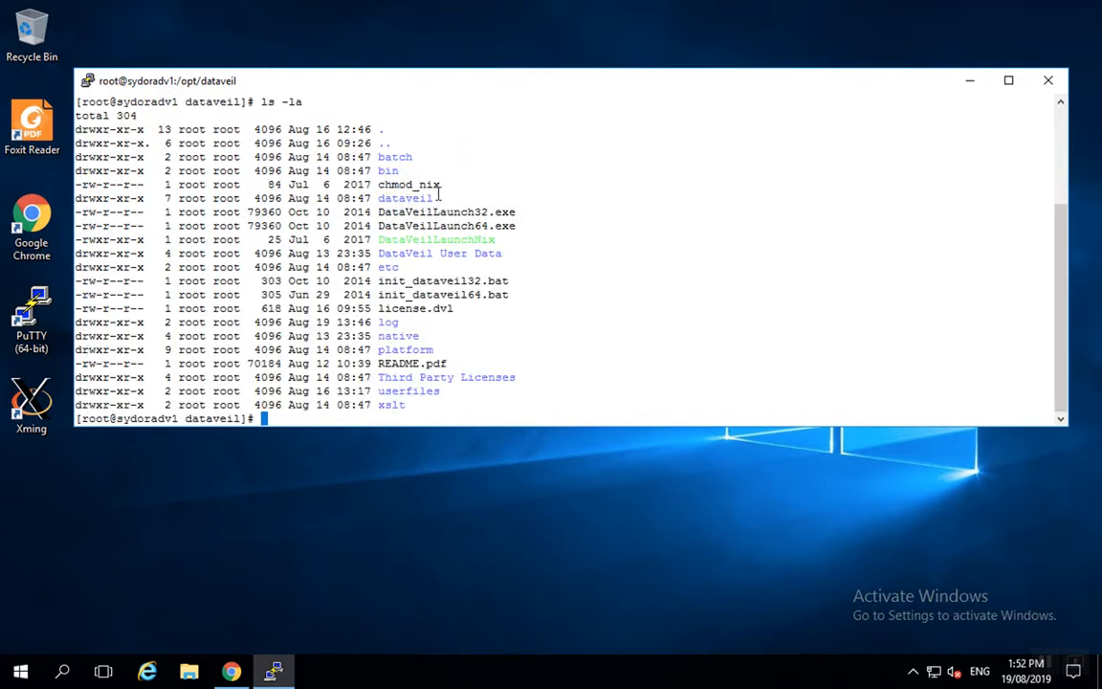
Print the contents of chmod_nix with cat, pasting the copied file name
{"action": "double_click", "coordinate": [397, 184]}
{"action": "key", "text": "cmd+c"}
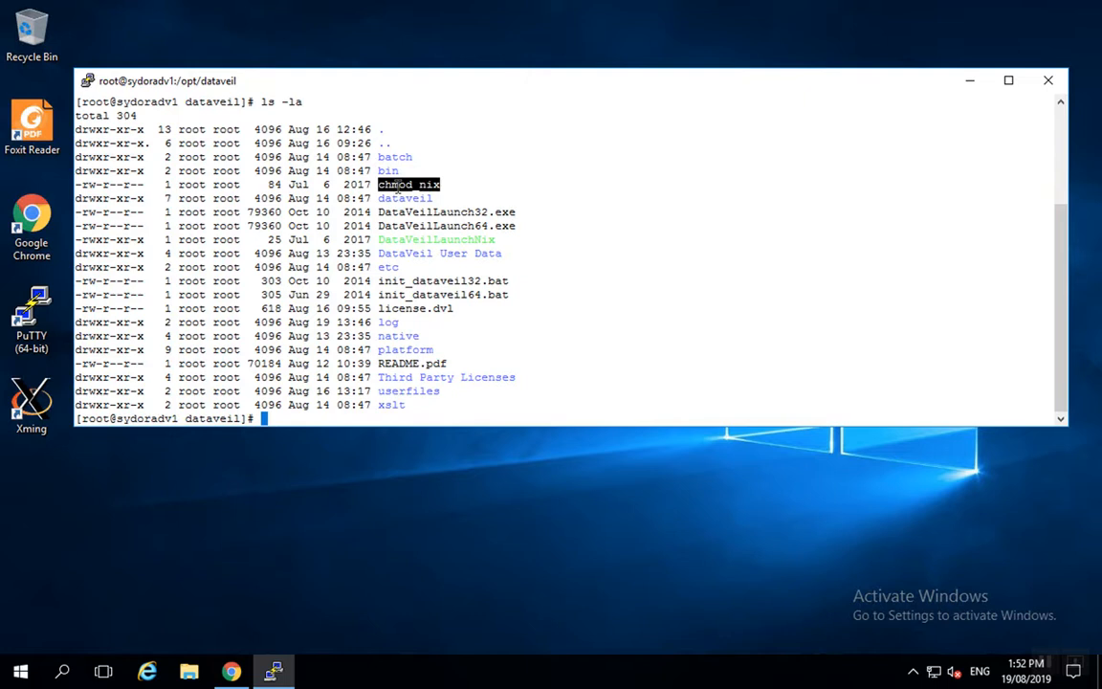
{"action": "type", "text": "cat"}
{"action": "right_click", "coordinate": [400, 186]}
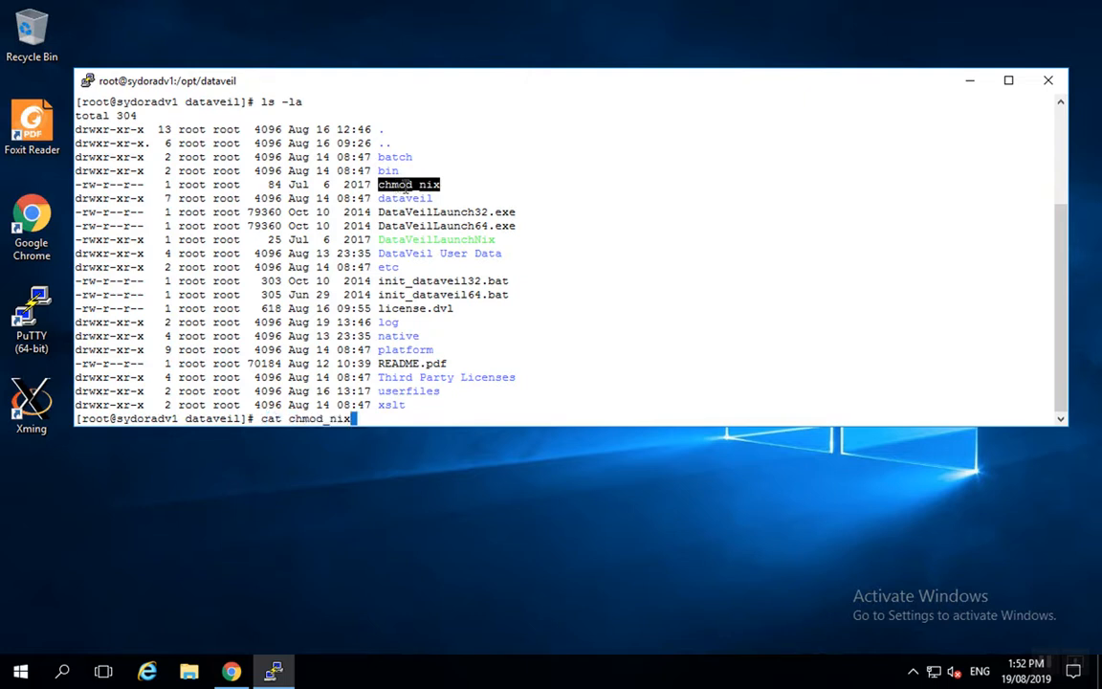
{"action": "key", "text": "Return"}
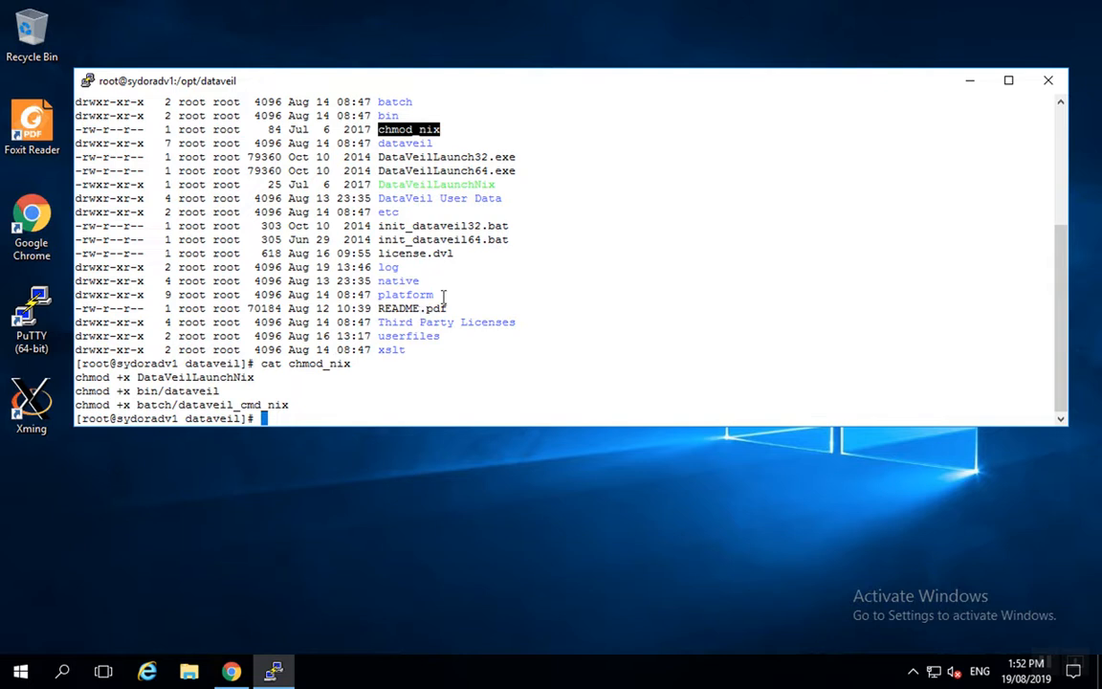
Highlight the log and userfiles directories in the dataveil listing
{"action": "double_click", "coordinate": [388, 268]}
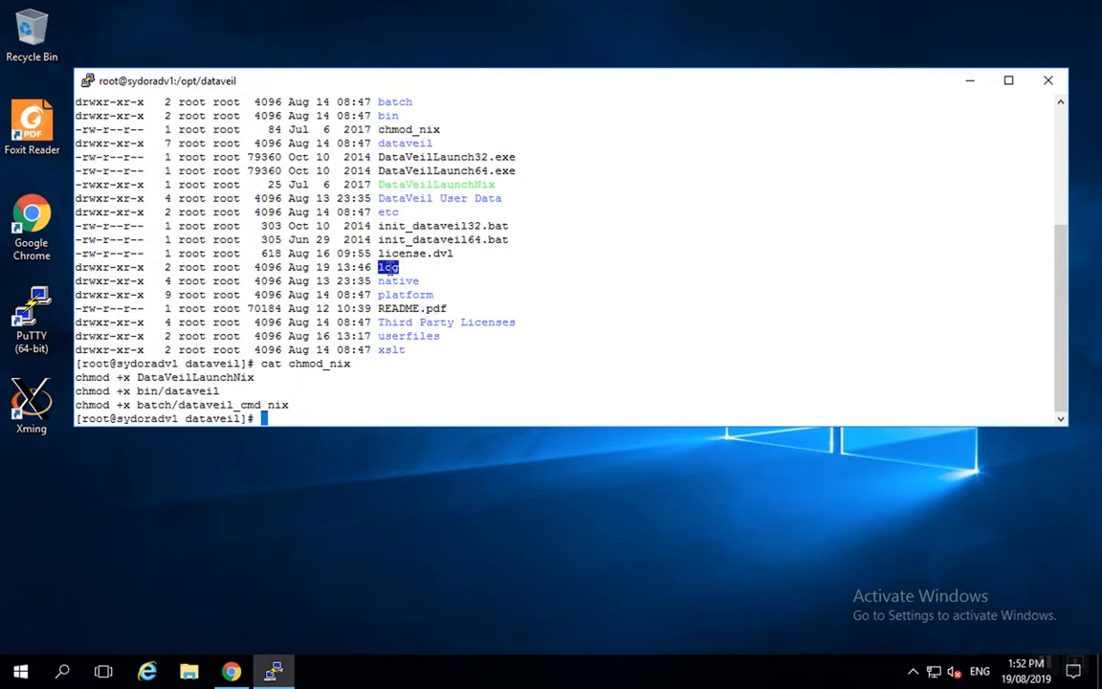
{"action": "left_click", "coordinate": [409, 336]}
{"action": "double_click", "coordinate": [410, 337]}
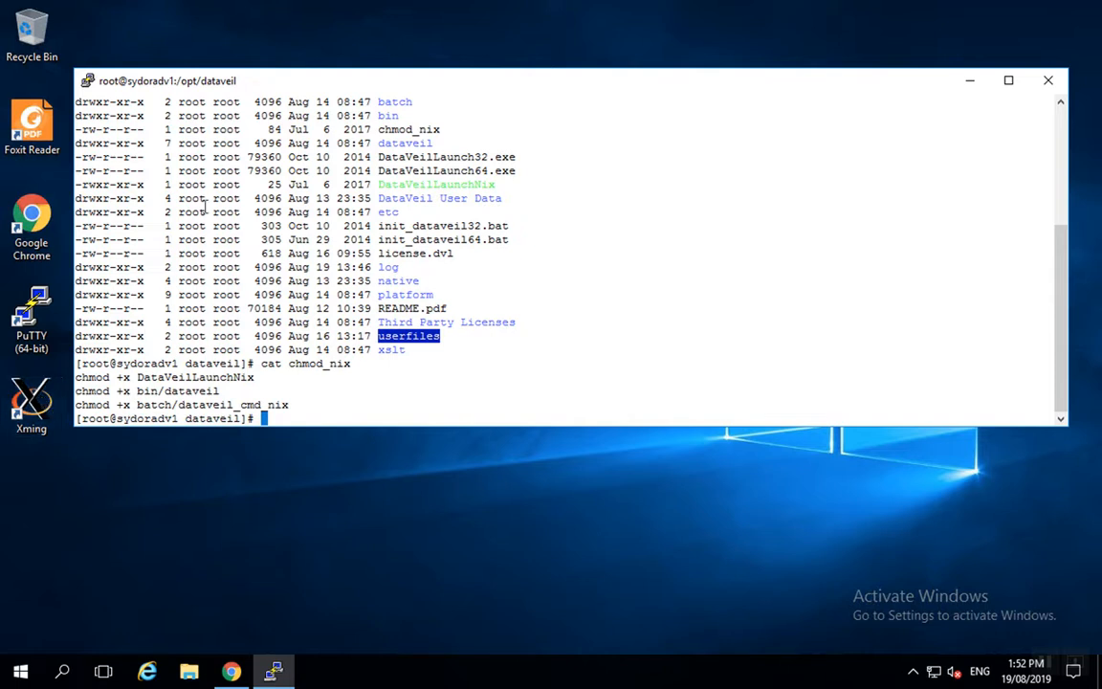
Look at the current session's SSH settings, then close them without changes
{"action": "right_click", "coordinate": [323, 91]}
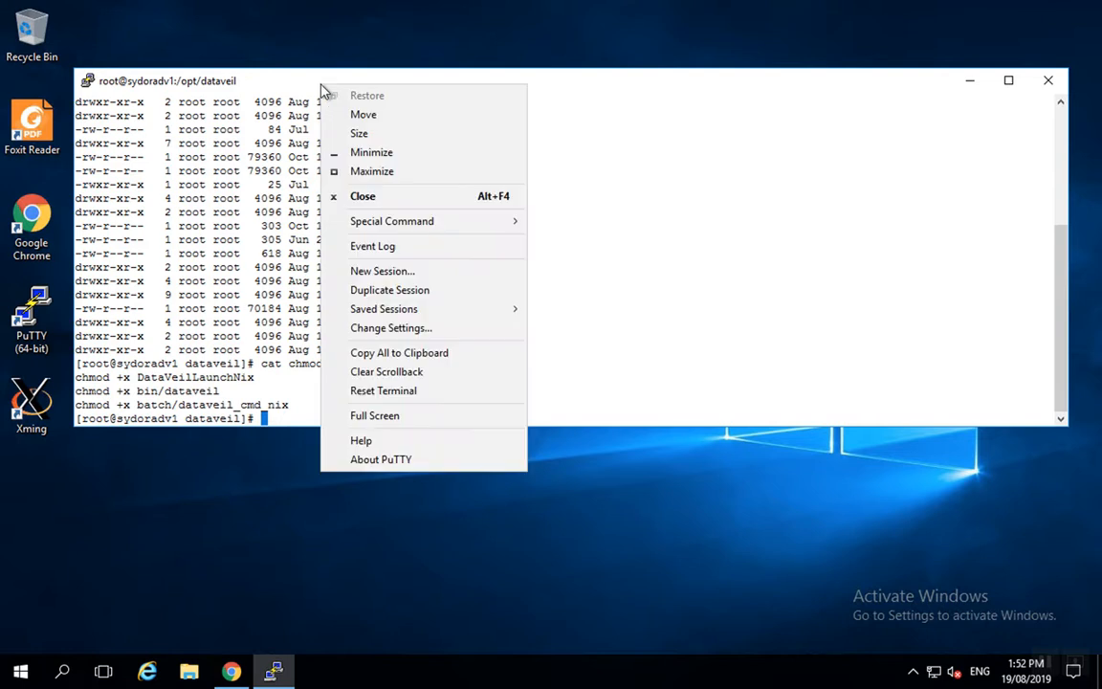
{"action": "left_click", "coordinate": [375, 328]}
{"action": "left_click", "coordinate": [391, 383]}
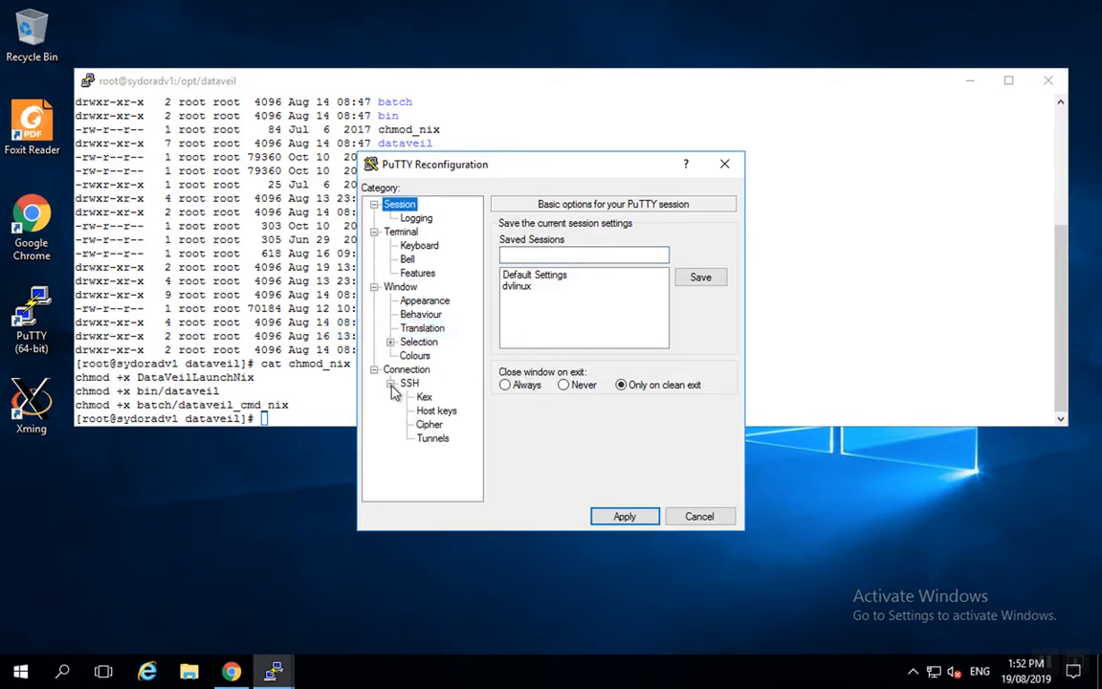
{"action": "left_click", "coordinate": [702, 517]}
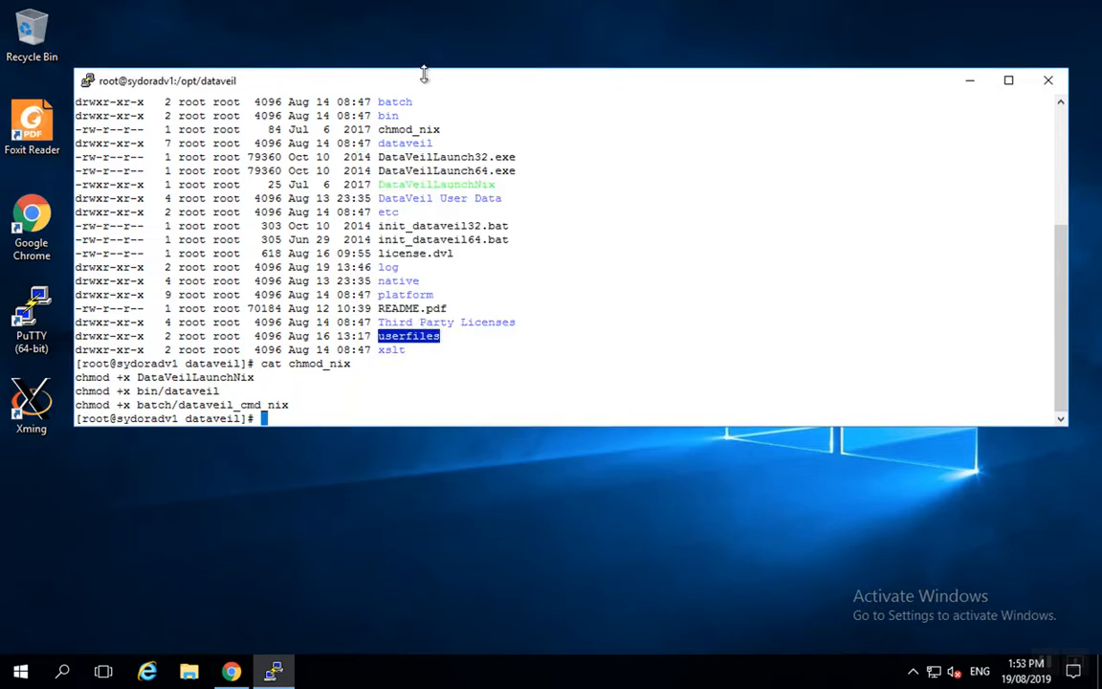
Start a new dvlinux session with X11 forwarding enabled and log in
{"action": "right_click", "coordinate": [383, 72]}
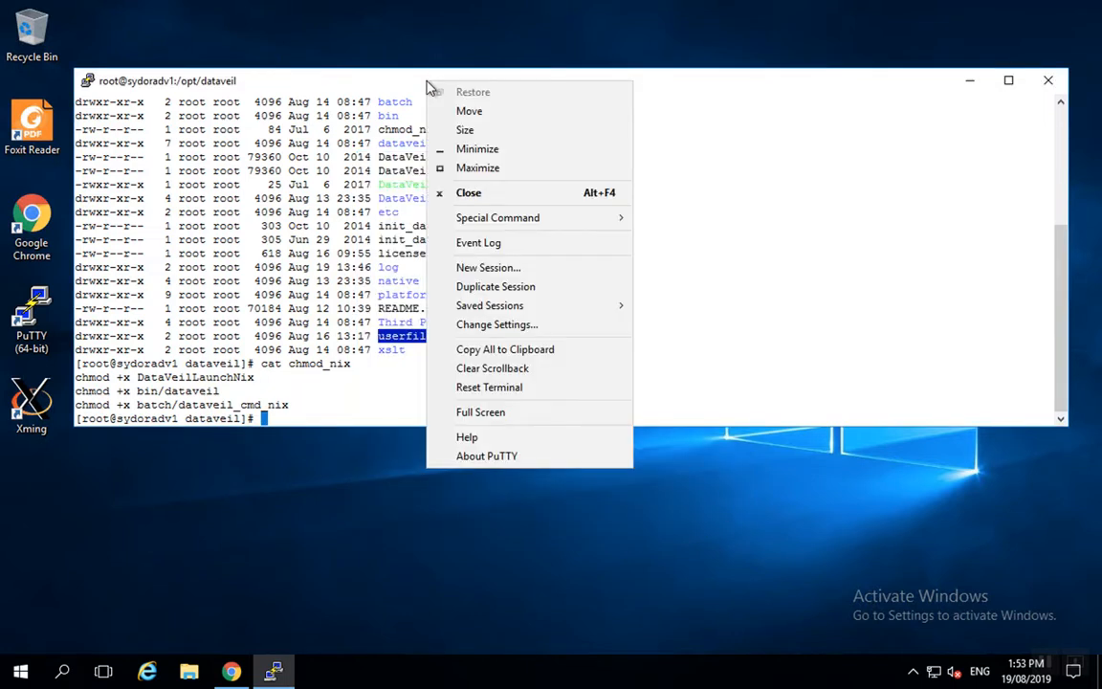
{"action": "left_click", "coordinate": [534, 268]}
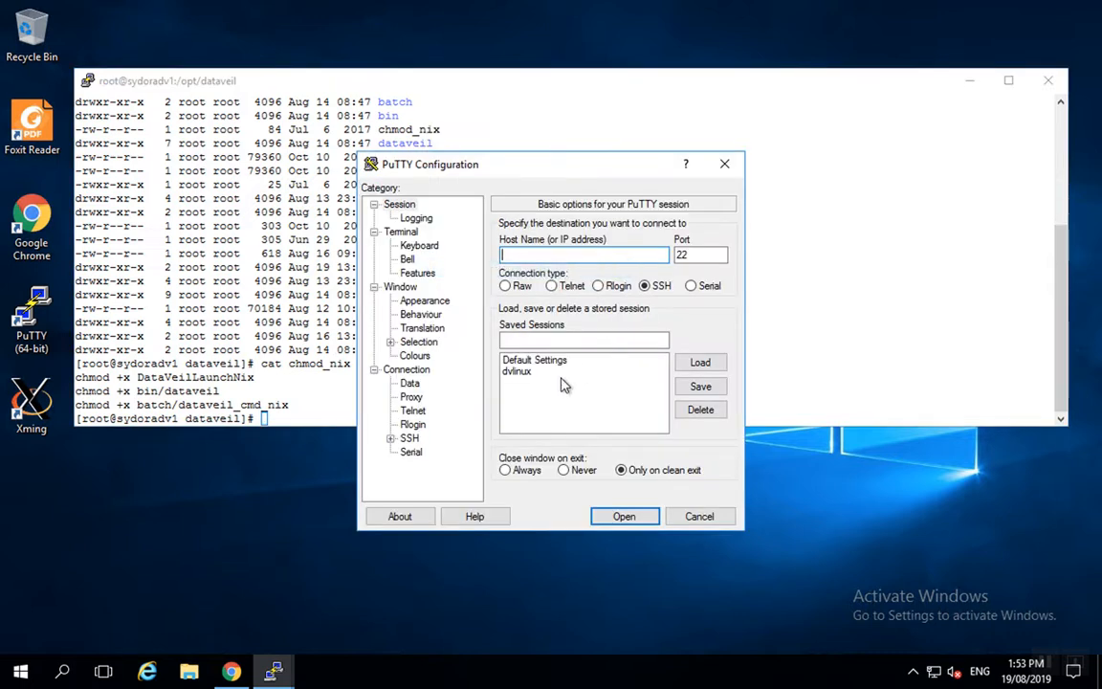
{"action": "left_click", "coordinate": [516, 371]}
{"action": "left_click", "coordinate": [700, 366]}
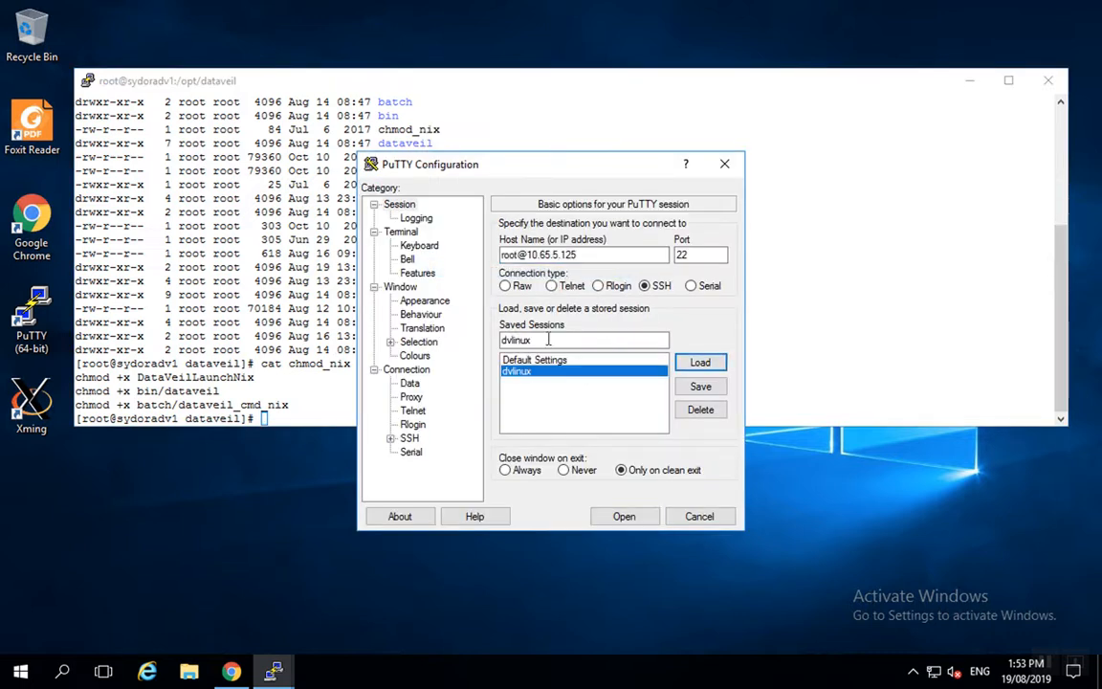
{"action": "left_click", "coordinate": [390, 440]}
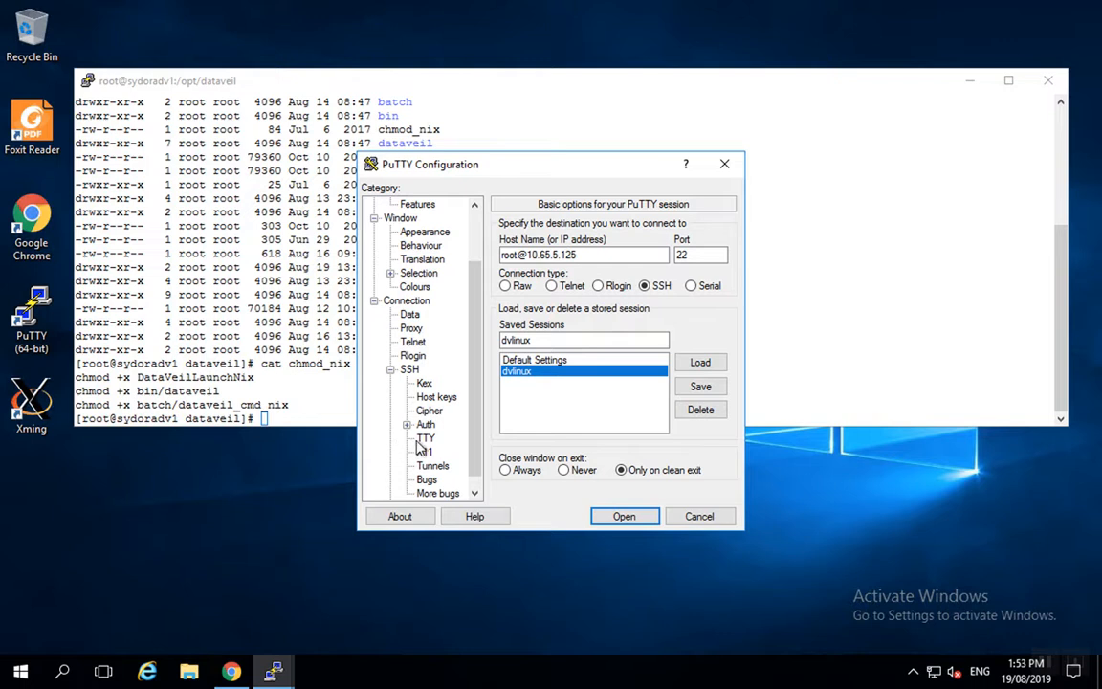
{"action": "left_click", "coordinate": [424, 452]}
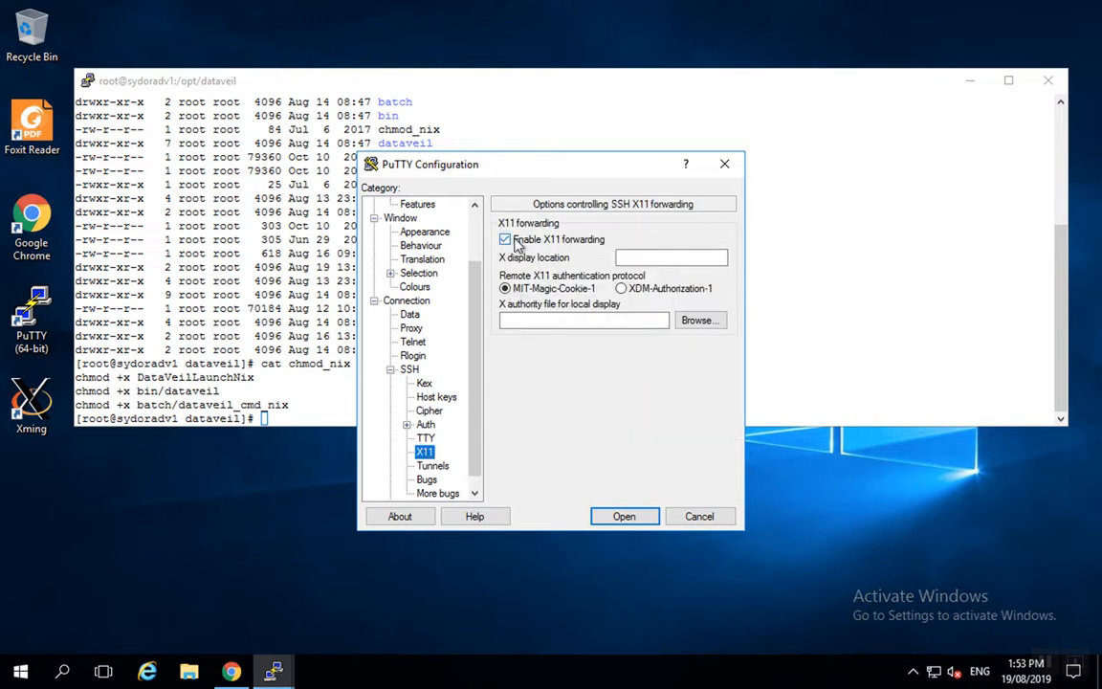
{"action": "left_click", "coordinate": [623, 516]}
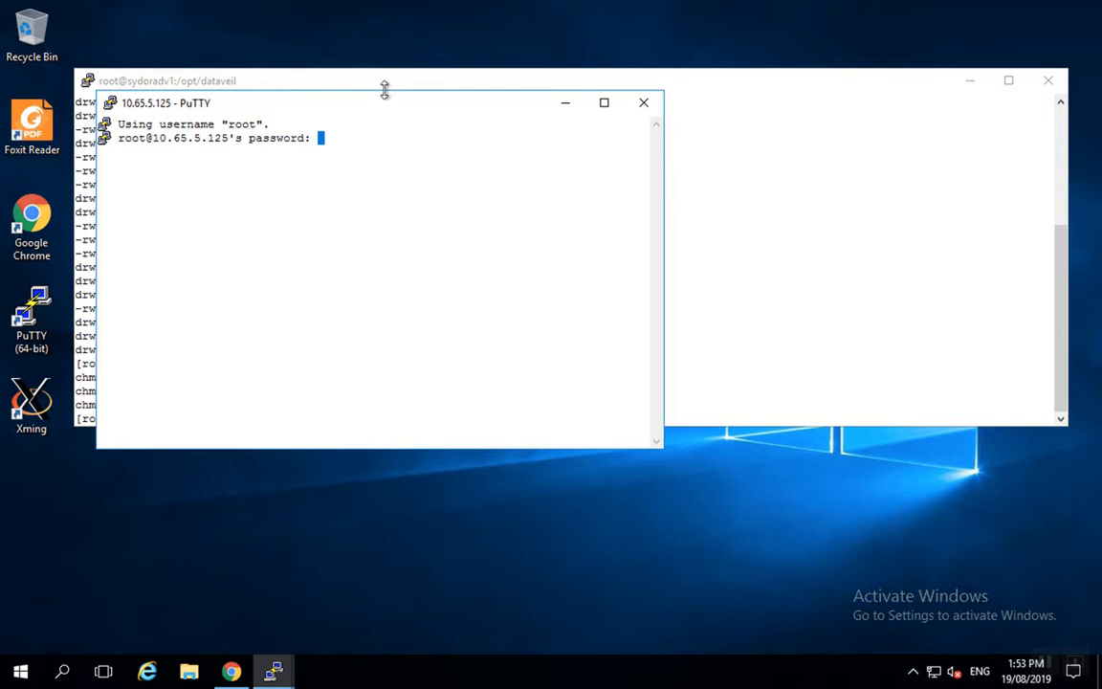
{"action": "key", "text": "Return"}
Run ./DataVeilLaunchNix in the dataveil terminal to start DataVeil, then return to the AGM timeline
{"action": "left_click", "coordinate": [704, 247]}
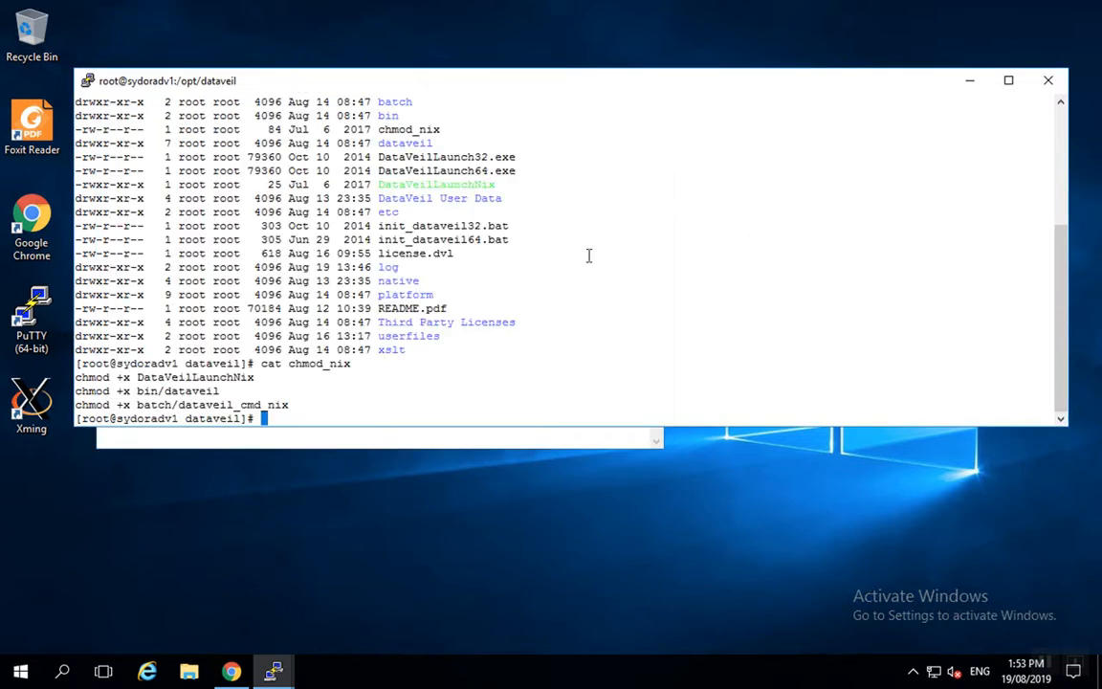
{"action": "double_click", "coordinate": [439, 184]}
{"action": "key", "text": "cmd+c"}
{"action": "type", "text": "./"}
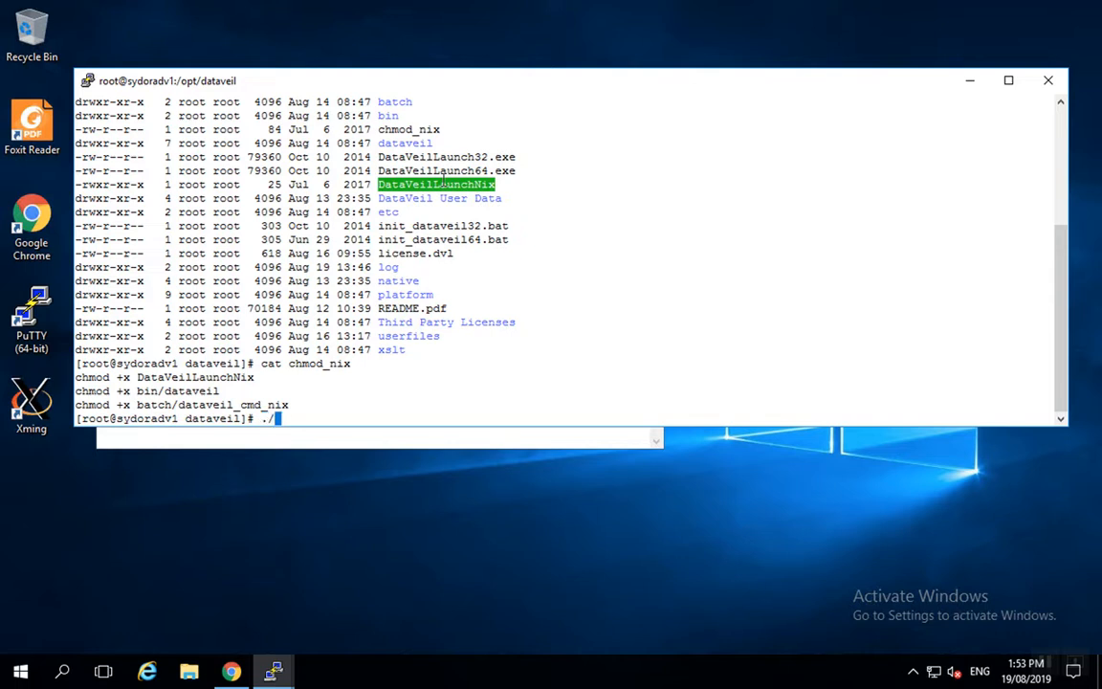
{"action": "right_click", "coordinate": [441, 175]}
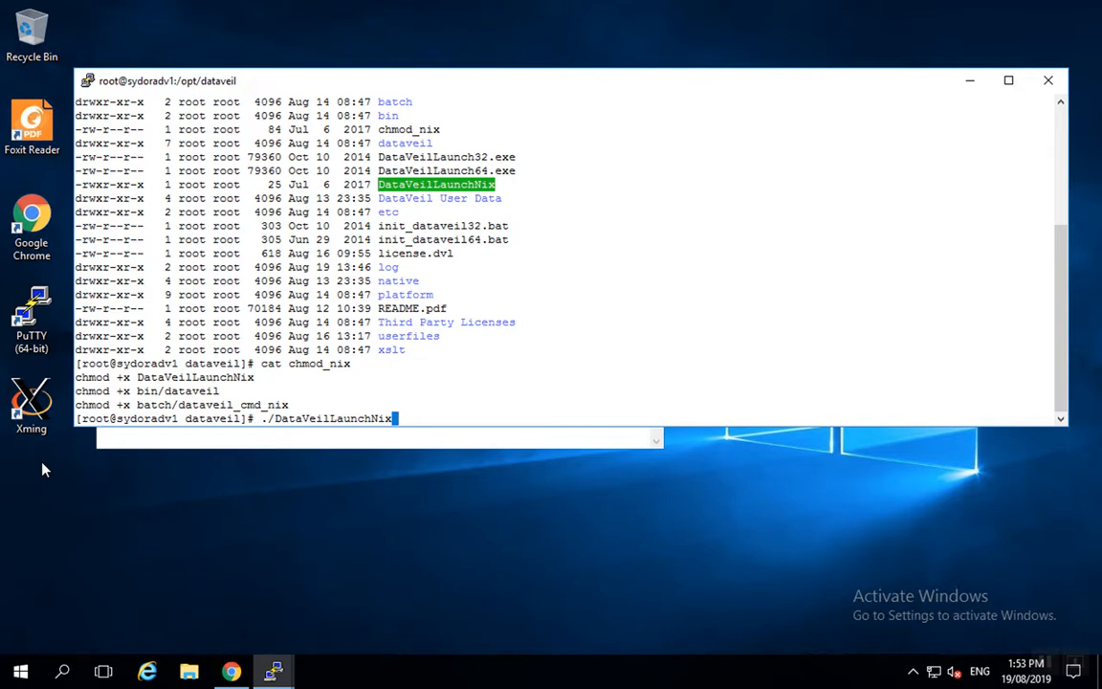
{"action": "key", "text": "Return"}
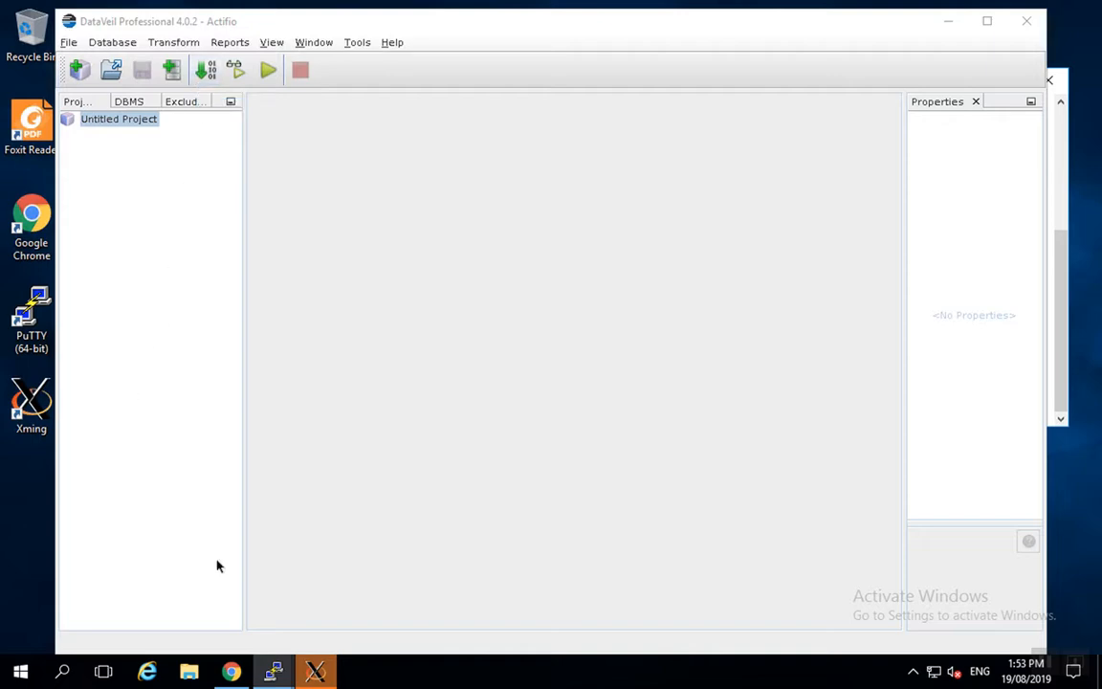
{"action": "left_click", "coordinate": [231, 673]}
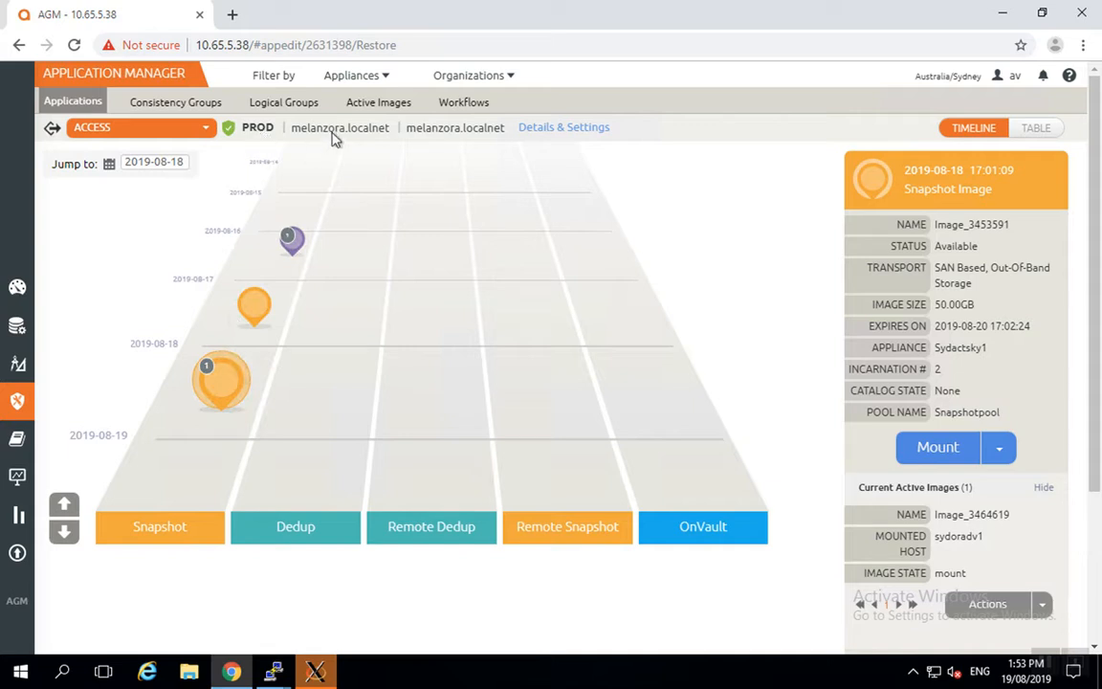
{"action": "left_click", "coordinate": [227, 378]}
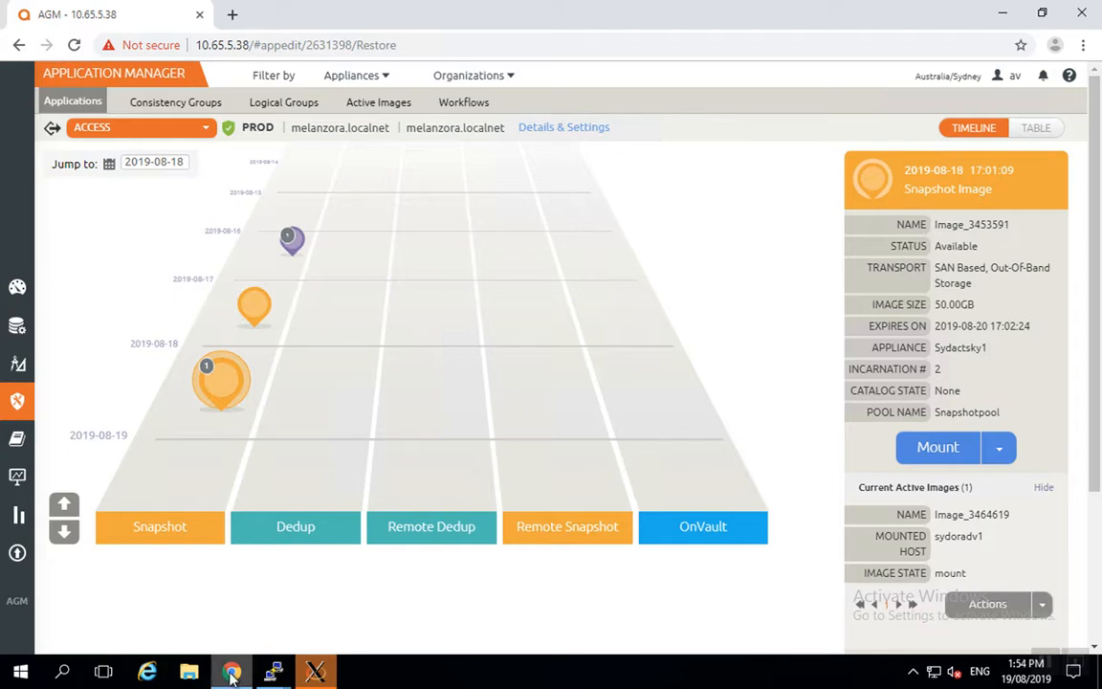
{"action": "mouse_move", "coordinate": [274, 669]}
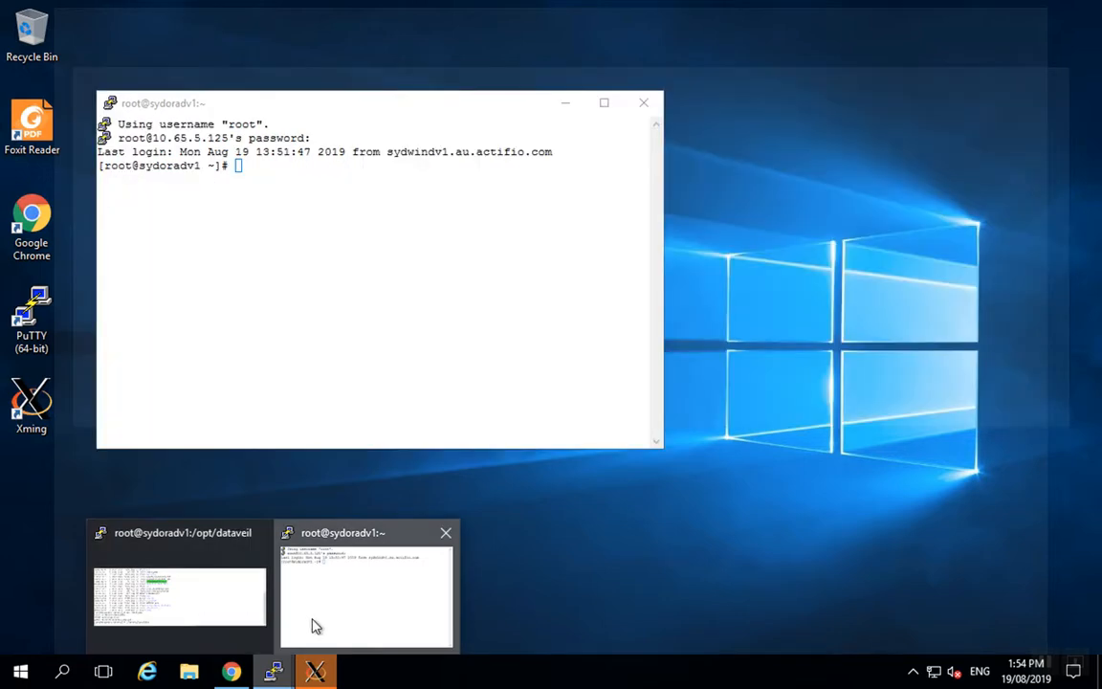
In the home-directory session, run ps -ef | grep CPROD and grep pmon to confirm ora_pmon_CPROD is running
{"action": "left_click", "coordinate": [315, 624]}
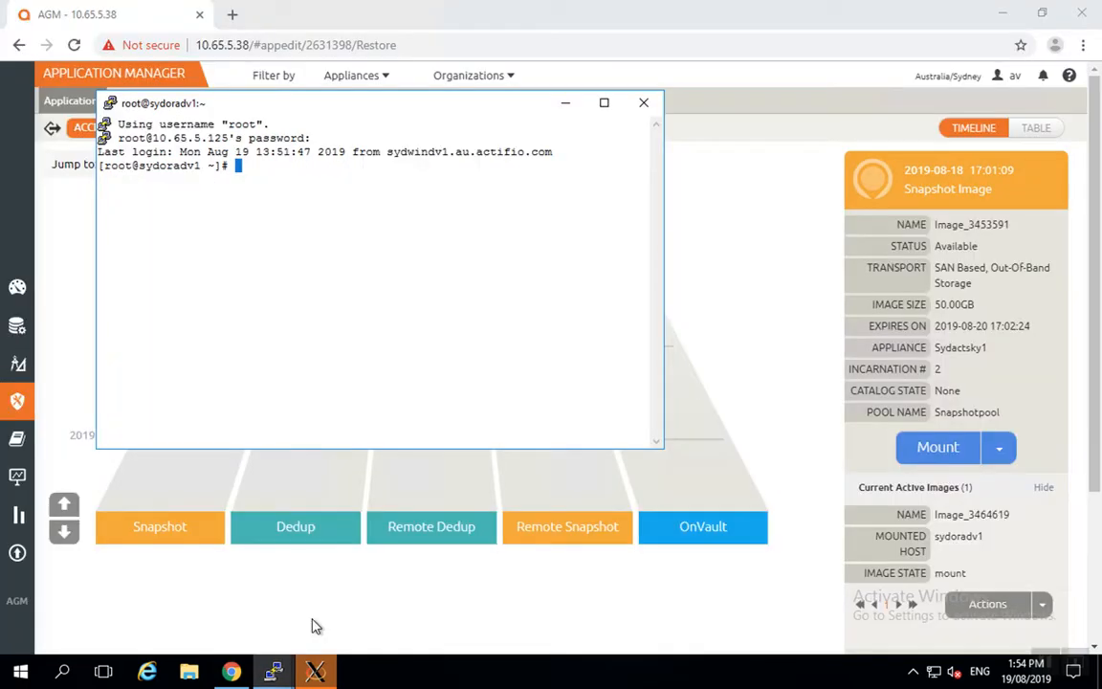
{"action": "type", "text": "ps -ef | grep CPROD"}
{"action": "key", "text": "Return"}
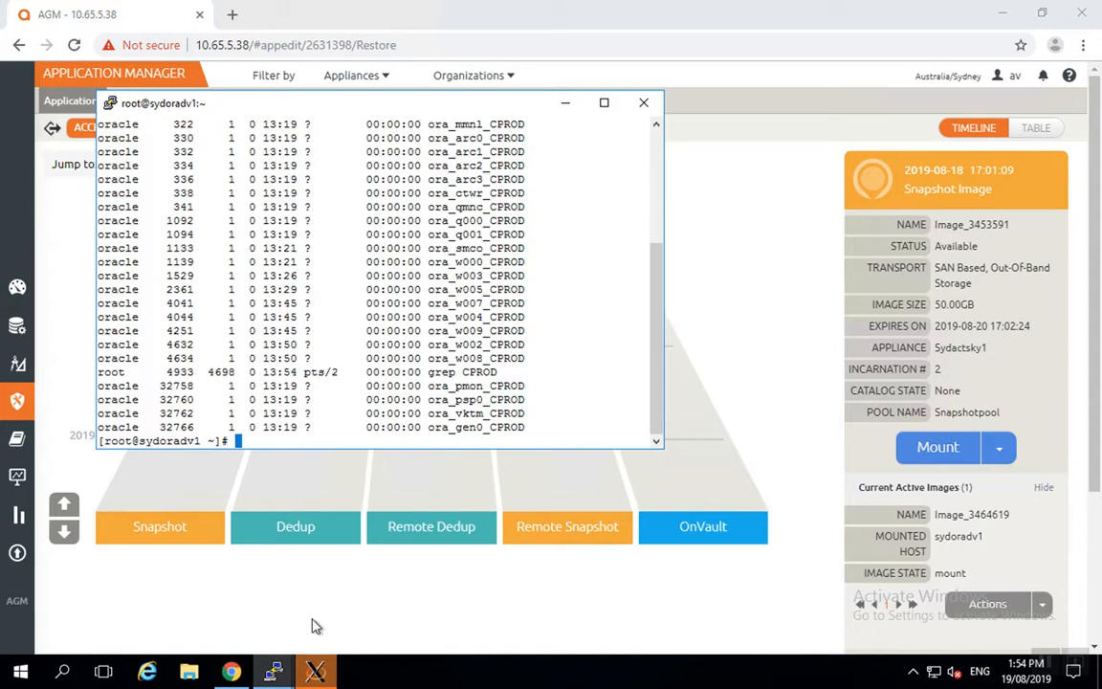
{"action": "key", "text": "Up"}
{"action": "key", "text": "BackSpace"}
{"action": "key", "text": "BackSpace"}
{"action": "key", "text": "BackSpace"}
{"action": "key", "text": "BackSpace"}
{"action": "key", "text": "BackSpace"}
{"action": "type", "text": "pmon"}
{"action": "key", "text": "Return"}
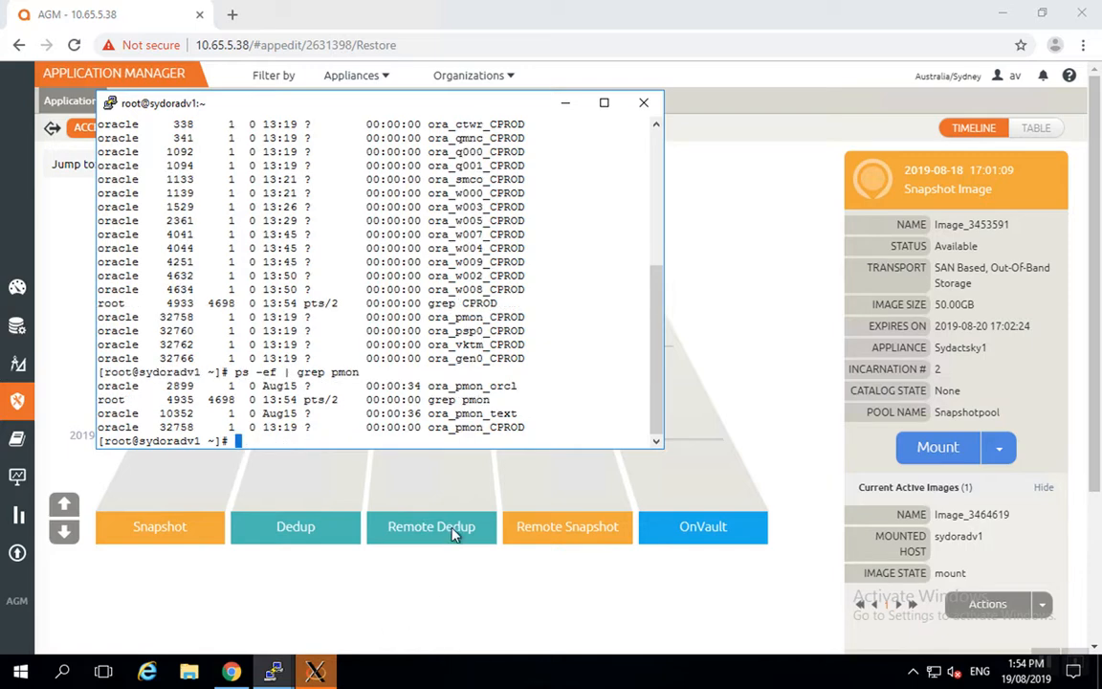
{"action": "double_click", "coordinate": [508, 427]}
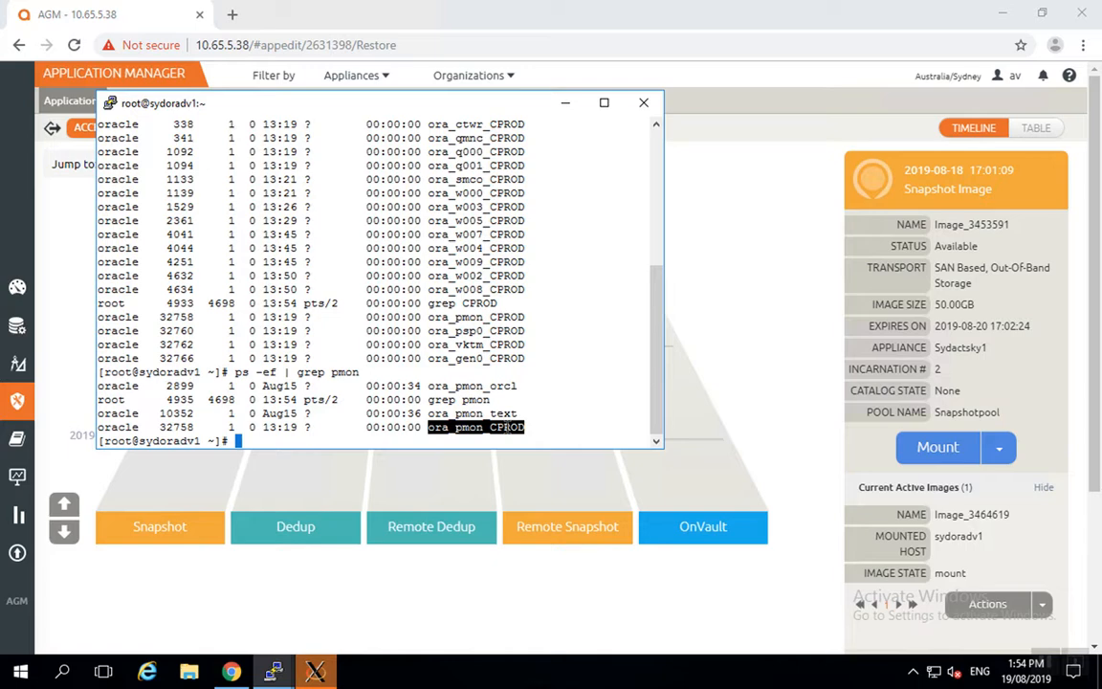
{"action": "left_click", "coordinate": [315, 672]}
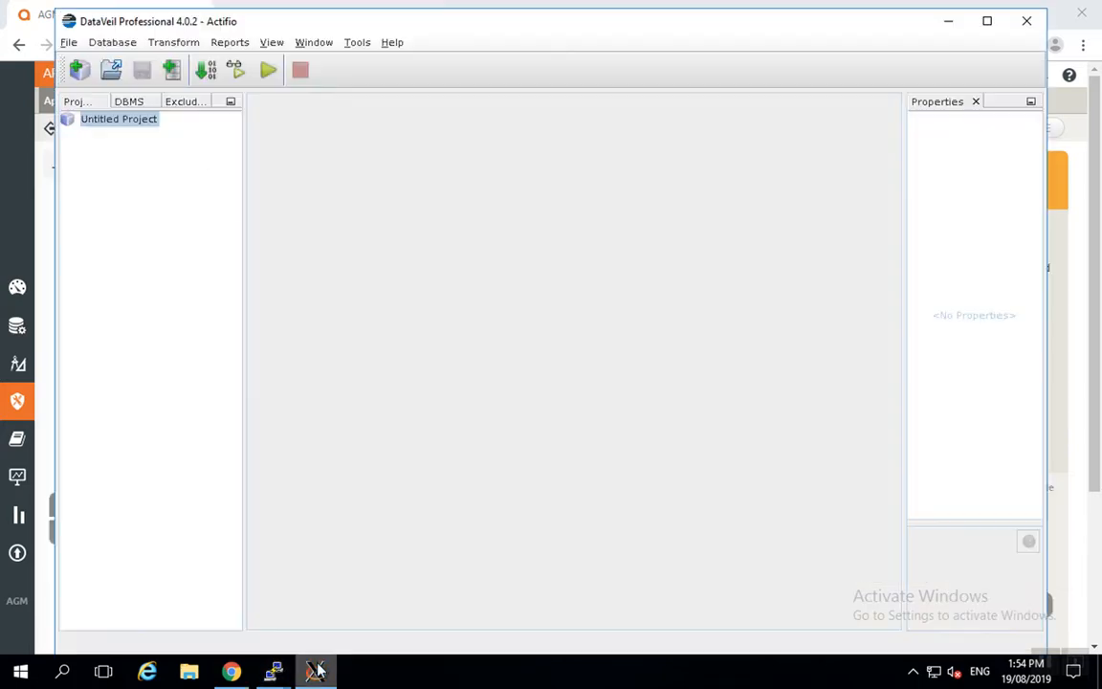
Add a new database connection for the SCOTT schema
{"action": "left_click", "coordinate": [113, 43]}
{"action": "left_click", "coordinate": [134, 60]}
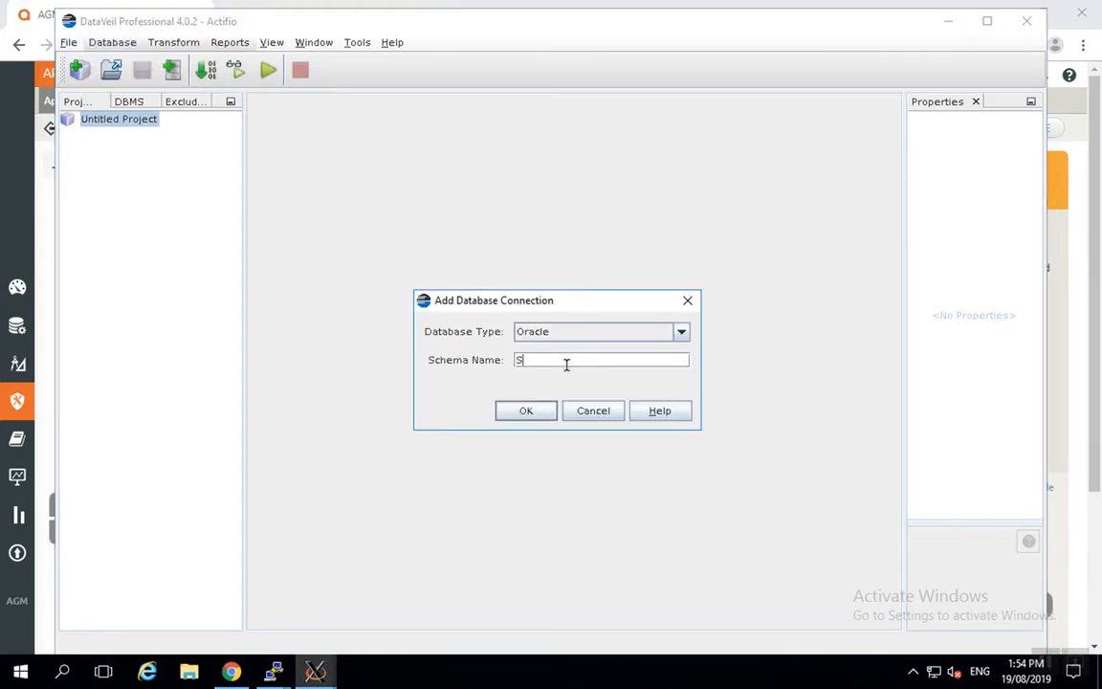
{"action": "type", "text": "SCOTT"}
{"action": "left_click", "coordinate": [523, 415]}
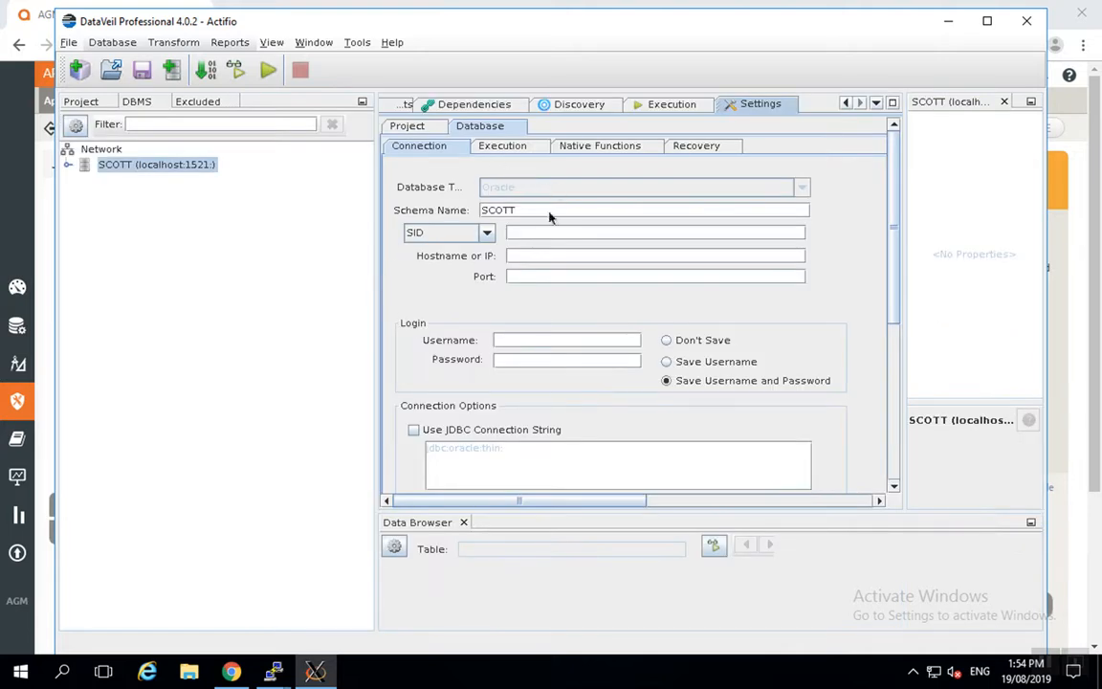
Set service name CPROD, hostname 127.0.0.1 and port 1521 for the connection
{"action": "left_click", "coordinate": [487, 233]}
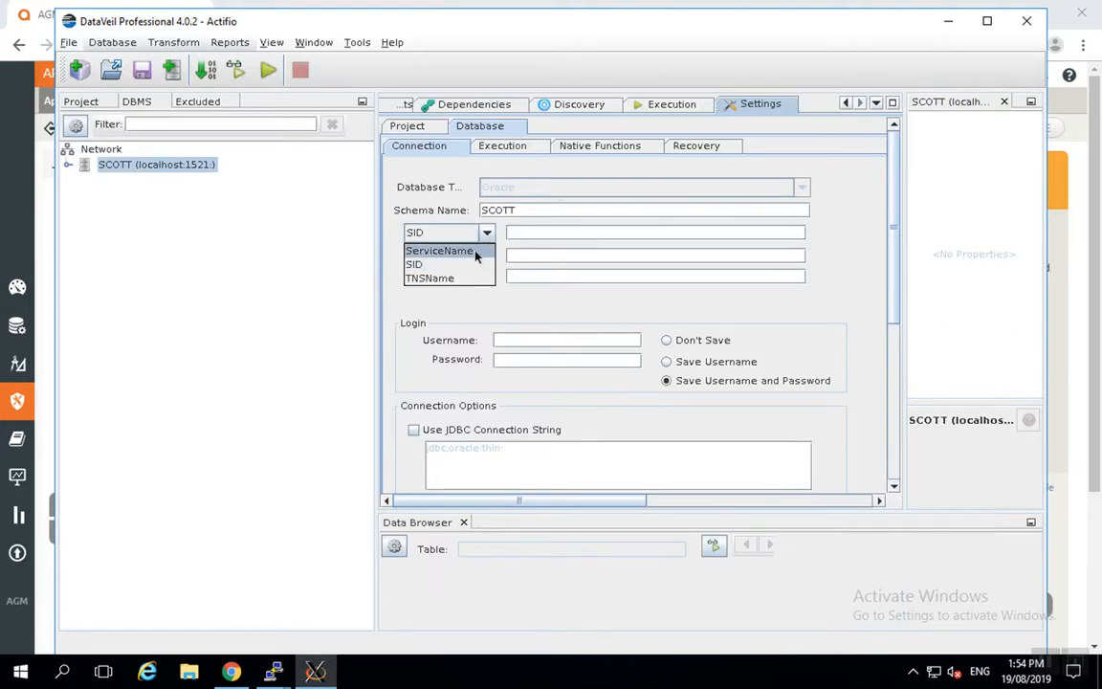
{"action": "left_click", "coordinate": [475, 251]}
{"action": "left_click", "coordinate": [520, 231]}
{"action": "type", "text": "CPROD"}
{"action": "key", "text": "Tab"}
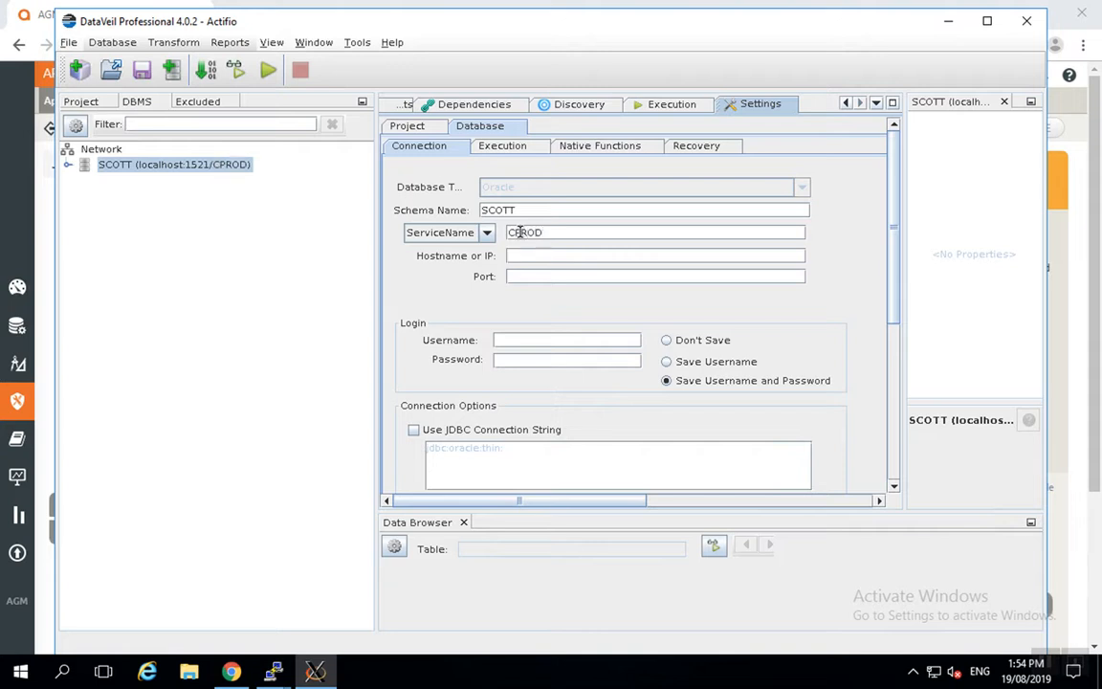
{"action": "type", "text": "127.00.0.1"}
{"action": "key", "text": "Tab"}
{"action": "type", "text": "1521"}
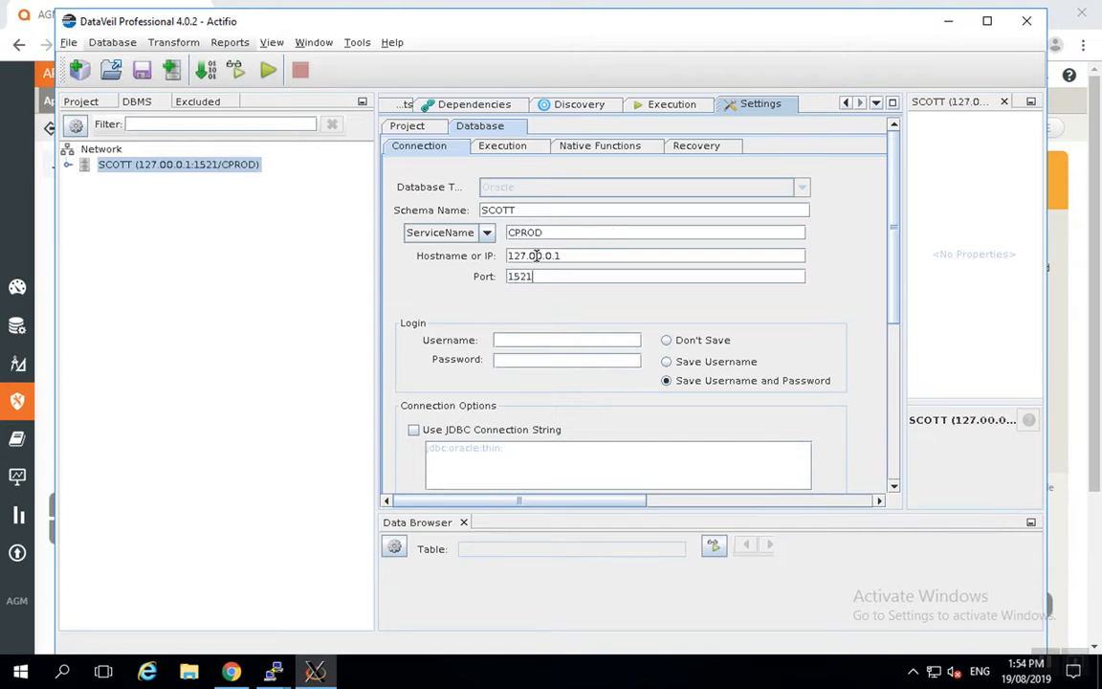
{"action": "double_click", "coordinate": [537, 255]}
{"action": "key", "text": "Left"}
{"action": "left_click", "coordinate": [537, 256]}
{"action": "key", "text": "BackSpace"}
Enter the scott login username and its password
{"action": "left_click", "coordinate": [527, 340]}
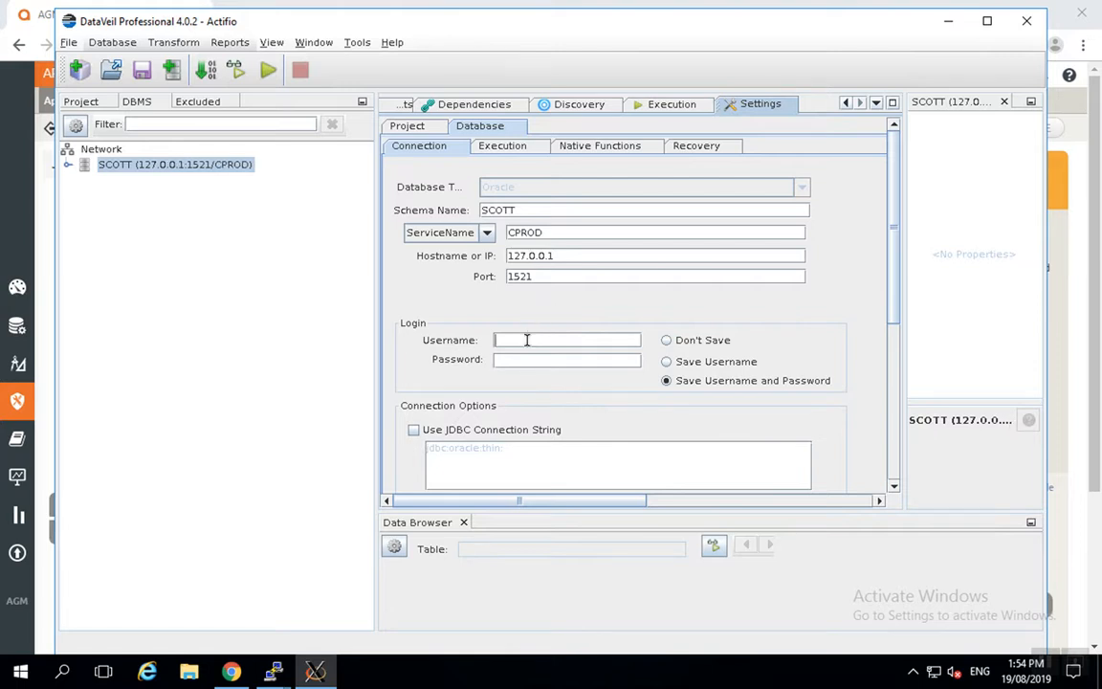
{"action": "type", "text": "scrott"}
{"action": "key", "text": "BackSpace"}
{"action": "key", "text": "BackSpace"}
{"action": "key", "text": "BackSpace"}
{"action": "key", "text": "BackSpace"}
{"action": "type", "text": "o"}
{"action": "key", "text": "Tab"}
{"action": "type", "text": "tiger"}
{"action": "scroll", "coordinate": [861, 466], "scroll_direction": "down", "scroll_amount": 3}
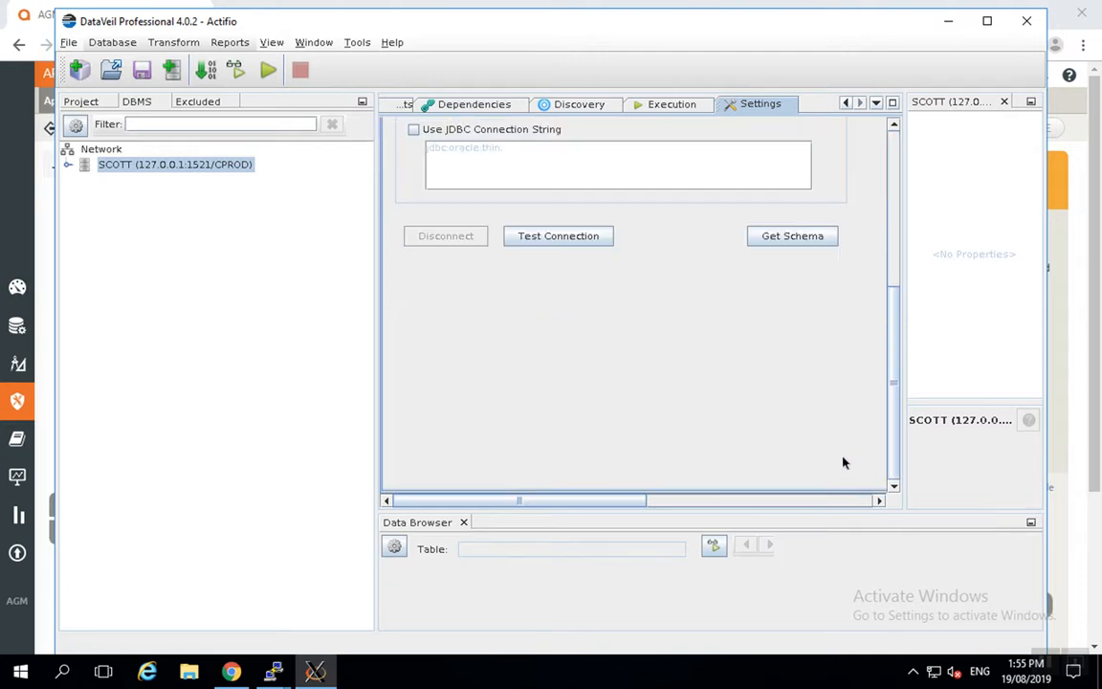
Load the SCOTT schema, expand EMP's columns, and compare the Project and DBMS tabs
{"action": "left_click", "coordinate": [782, 239]}
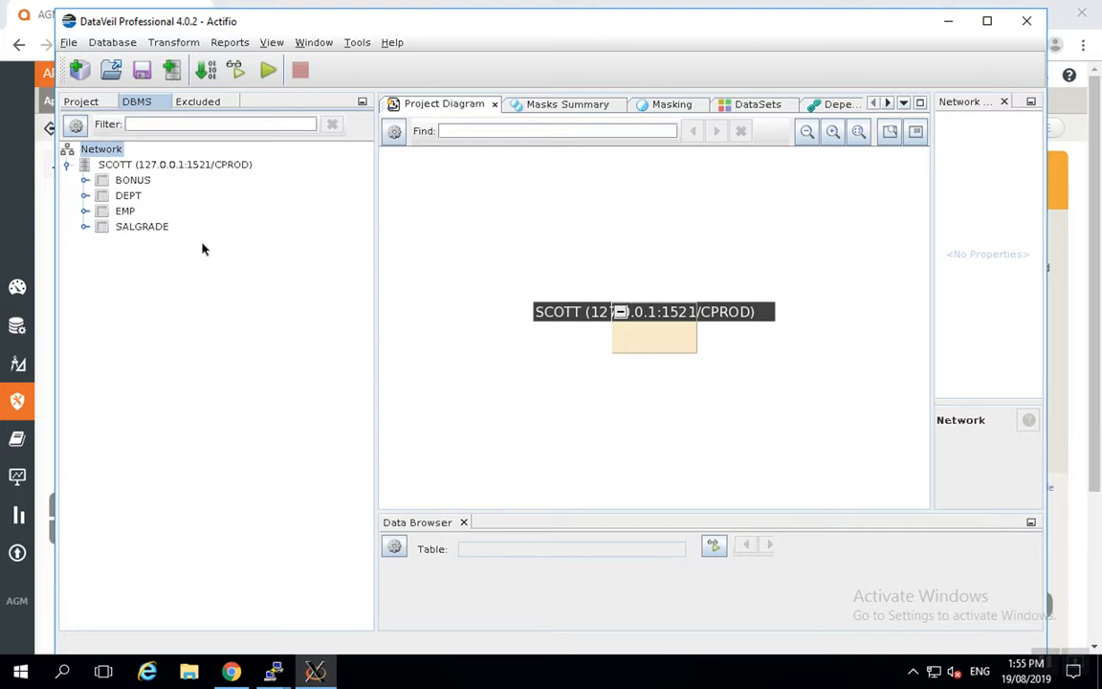
{"action": "left_click", "coordinate": [84, 211]}
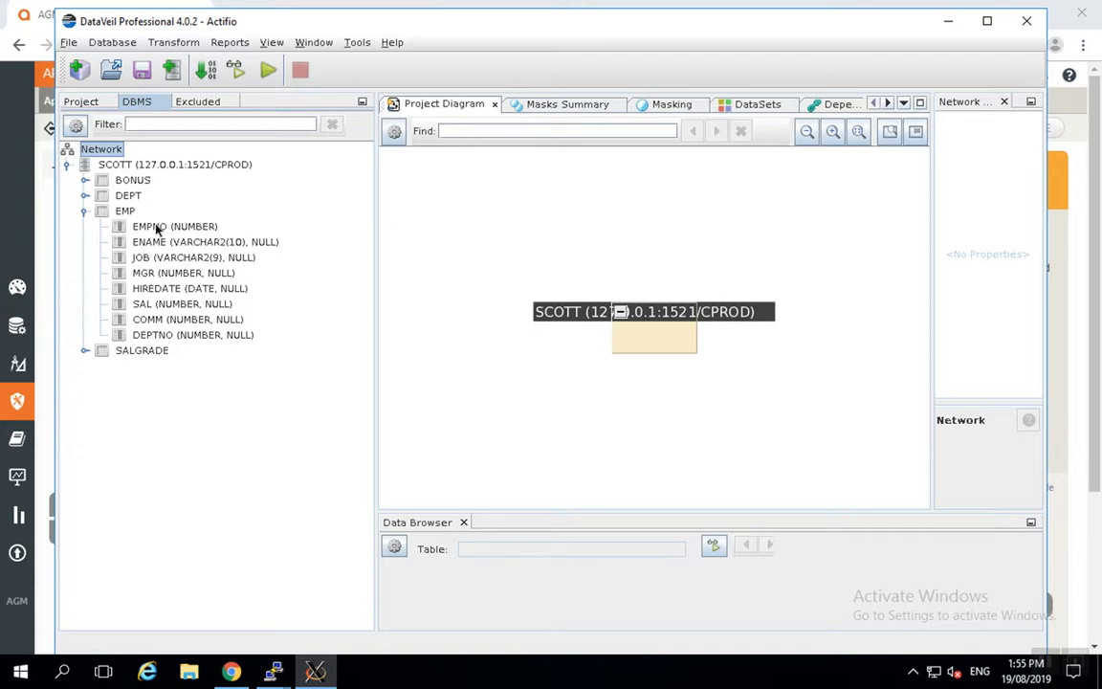
{"action": "left_click", "coordinate": [103, 101]}
{"action": "left_click", "coordinate": [135, 101]}
{"action": "left_click", "coordinate": [105, 103]}
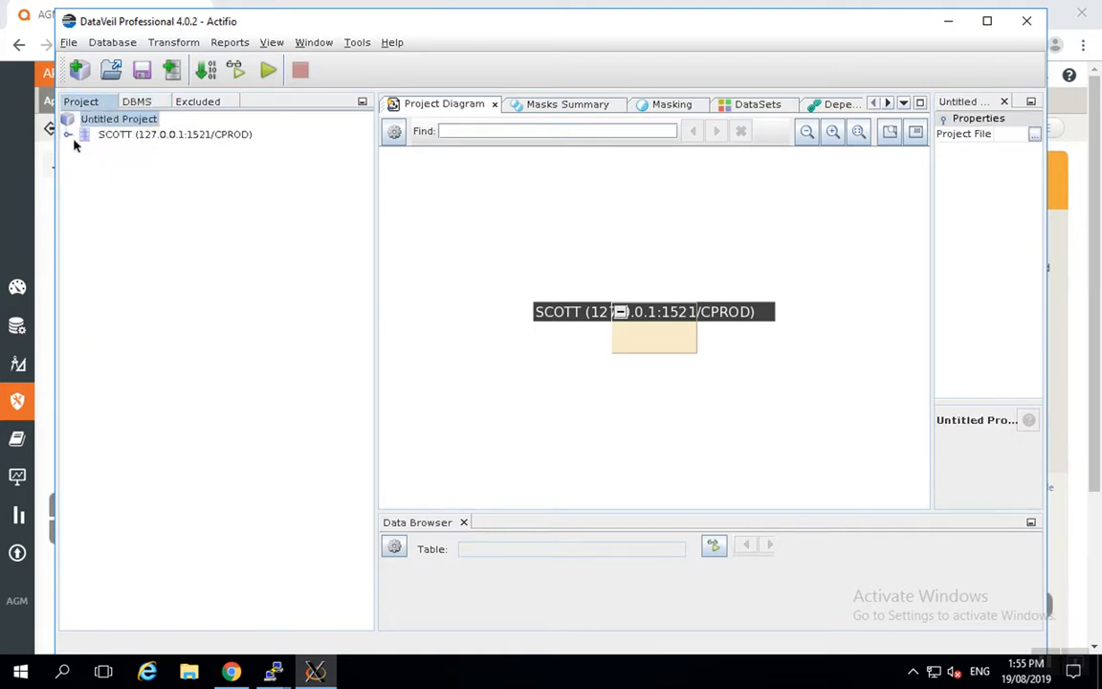
{"action": "left_click", "coordinate": [148, 100]}
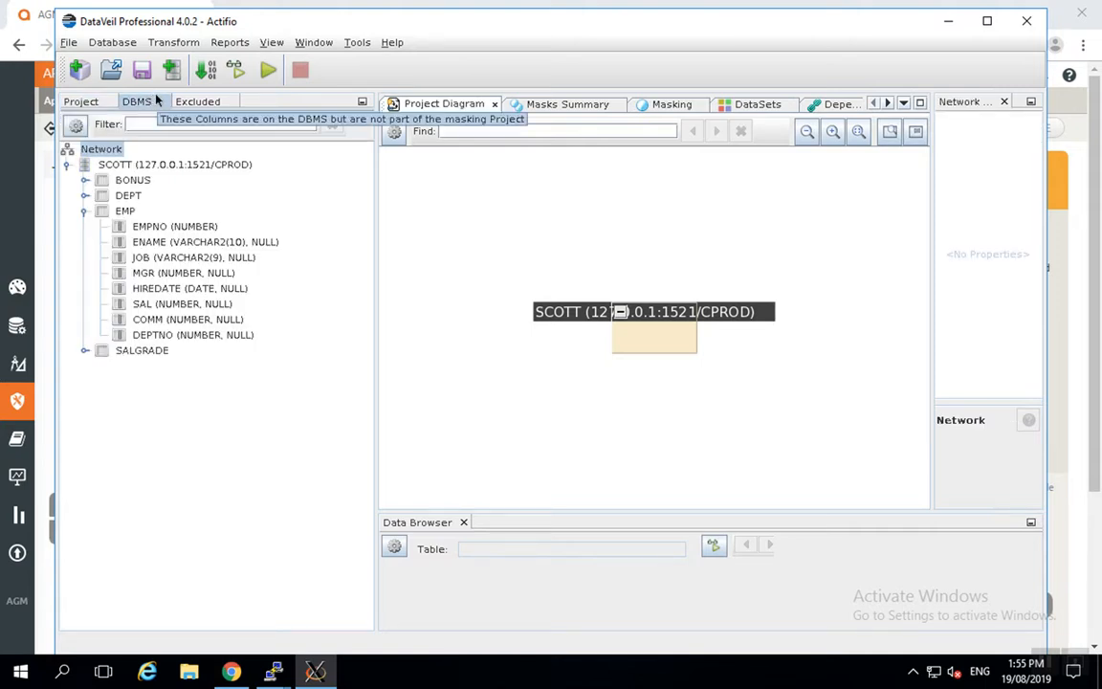
{"action": "mouse_move", "coordinate": [44, 12]}
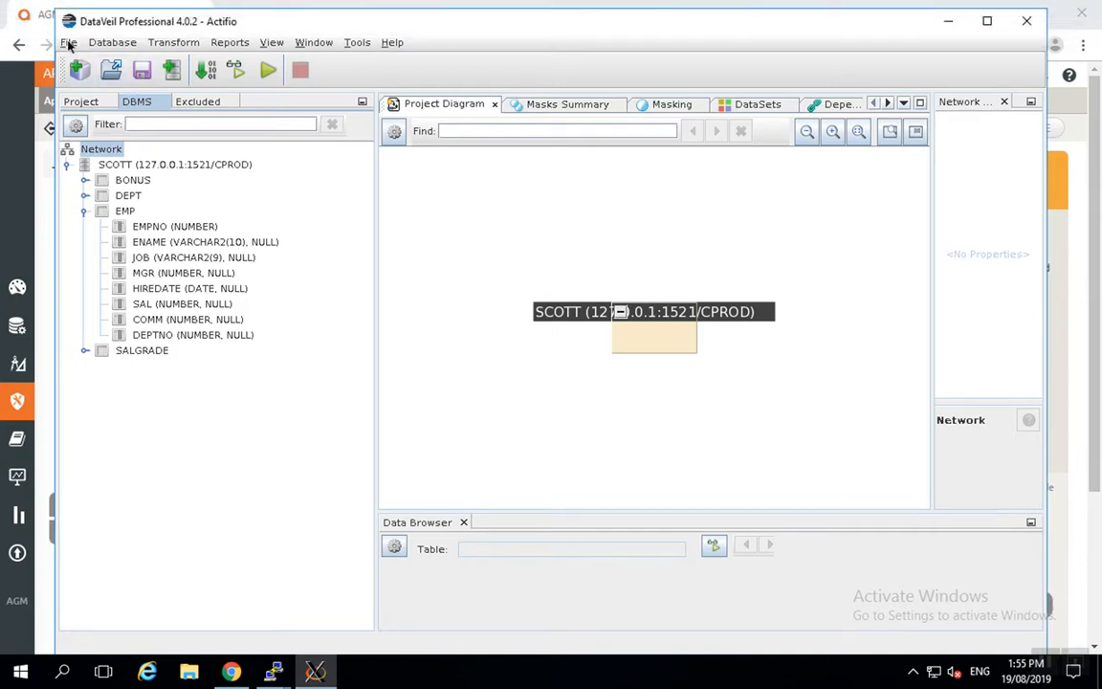
Open the saved prodmask.dvp project, discarding the untitled one
{"action": "left_click", "coordinate": [68, 42]}
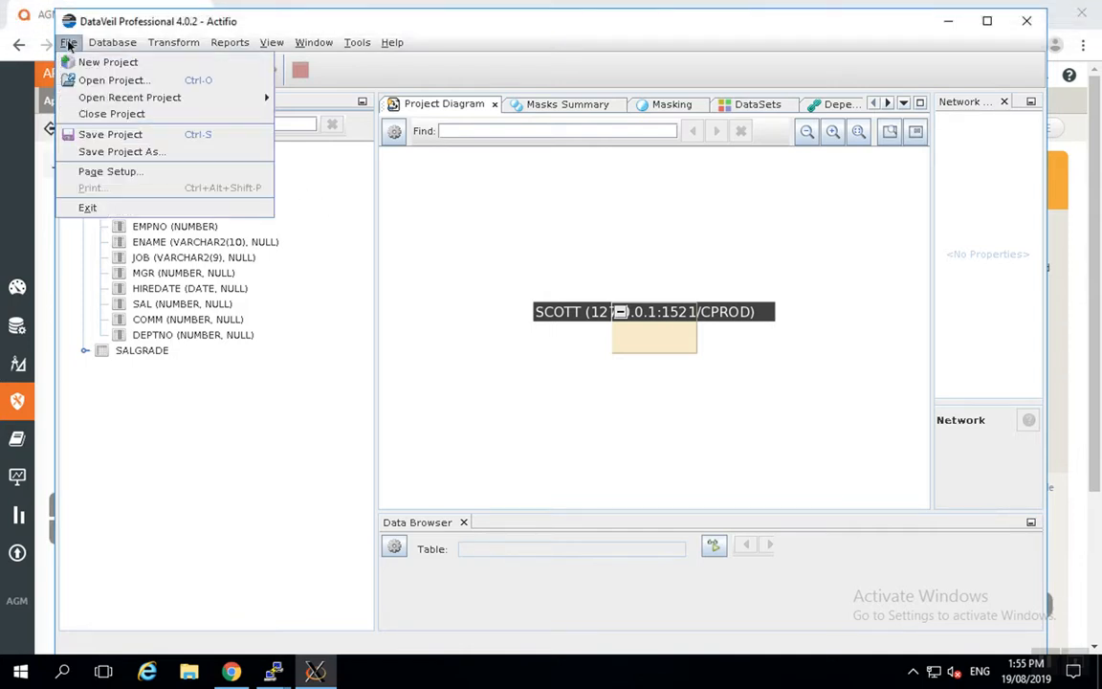
{"action": "left_click", "coordinate": [112, 81]}
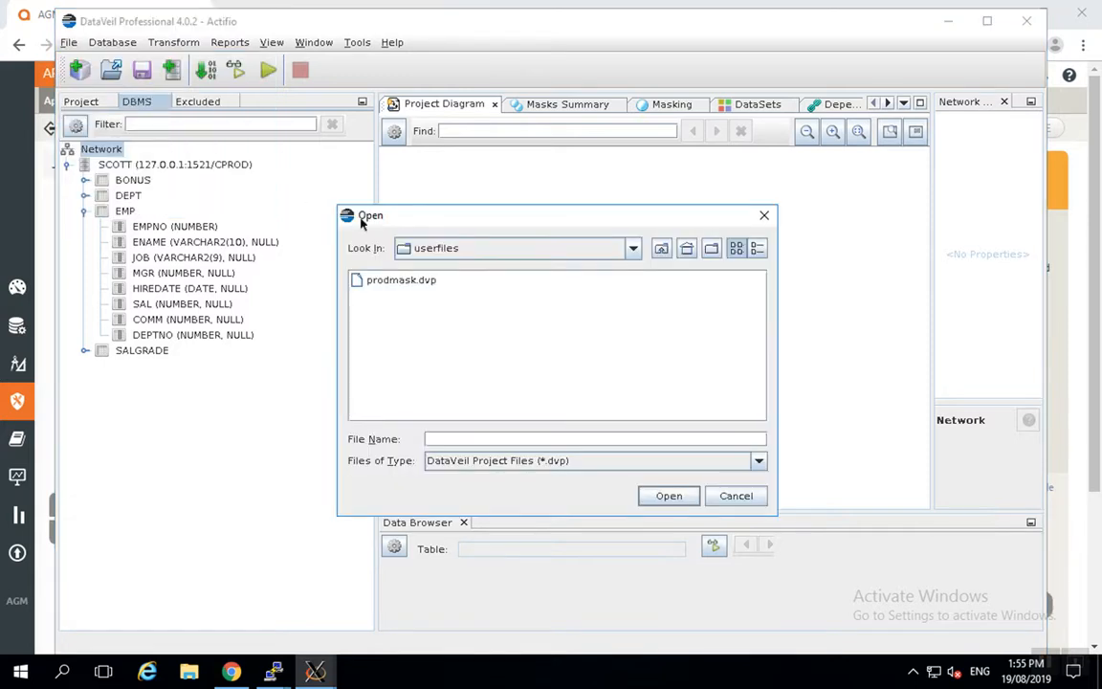
{"action": "left_click", "coordinate": [400, 281]}
{"action": "double_click", "coordinate": [400, 281]}
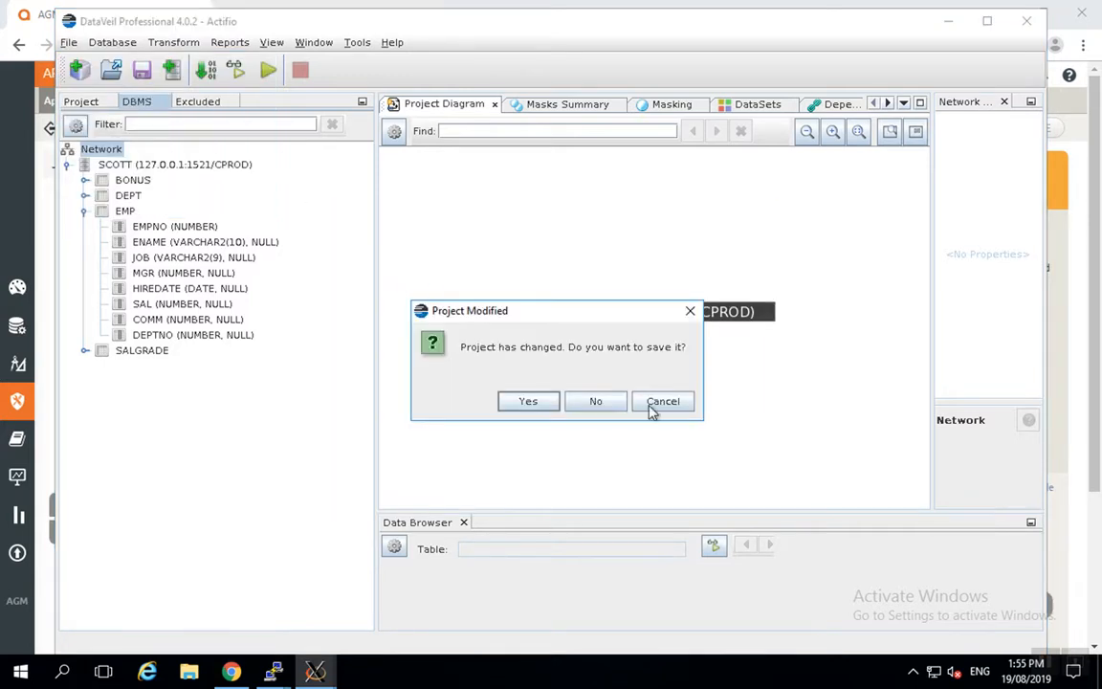
{"action": "left_click", "coordinate": [593, 403]}
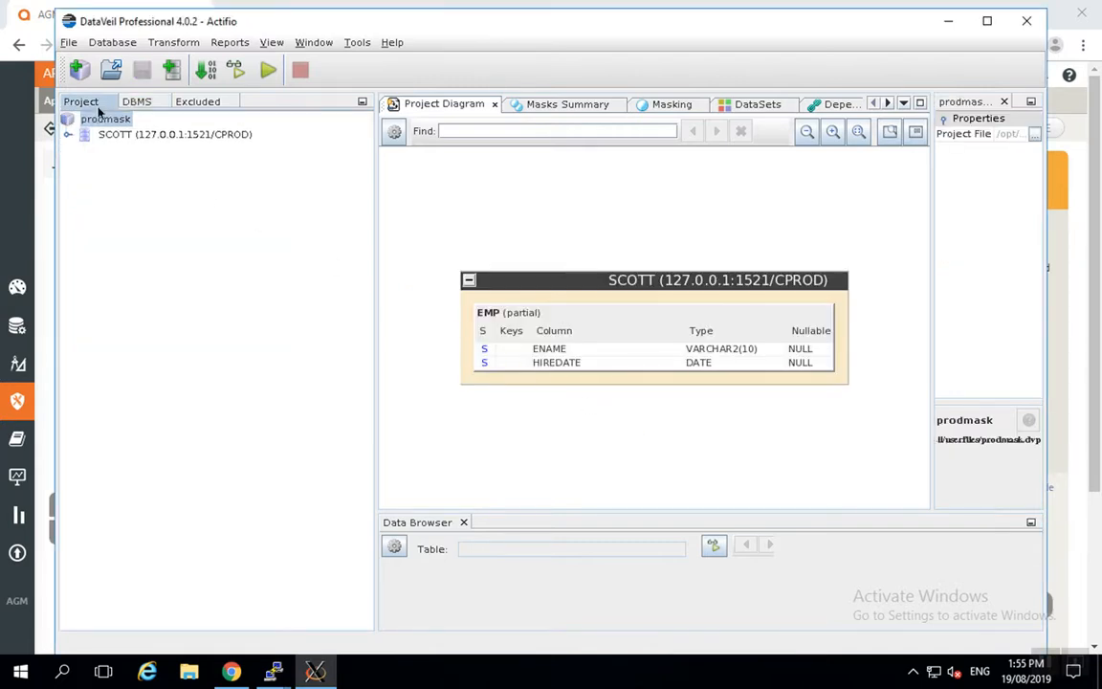
Expand SCOTT and EMP in the Project tree and select the ENAME column
{"action": "left_click", "coordinate": [139, 102]}
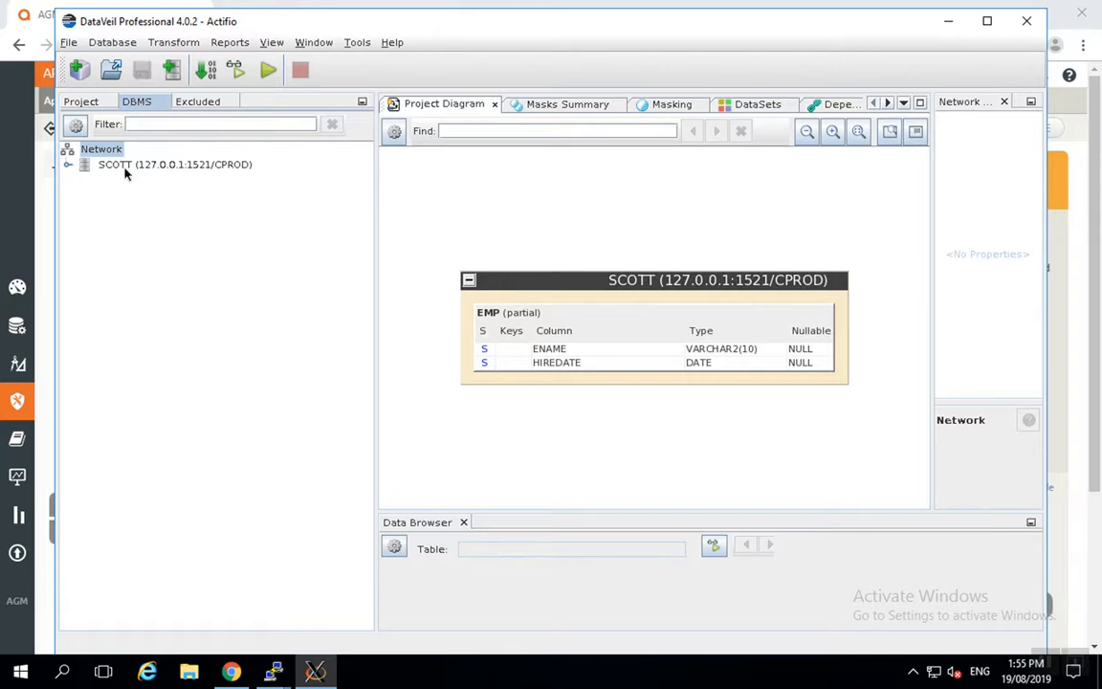
{"action": "left_click", "coordinate": [82, 101]}
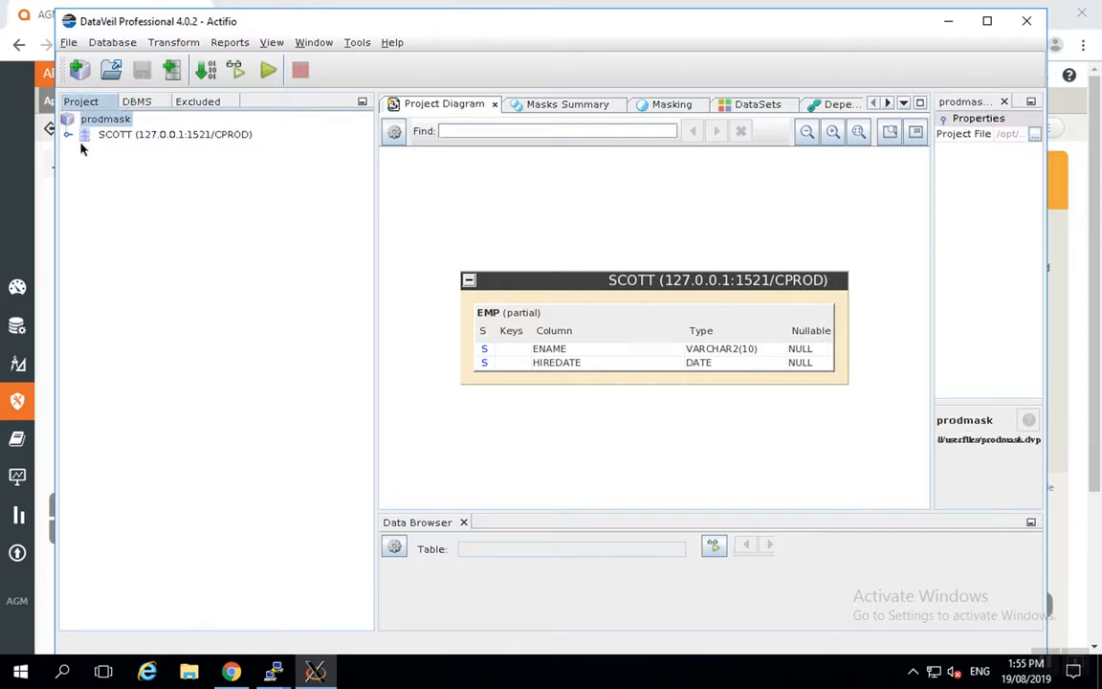
{"action": "left_click", "coordinate": [86, 134]}
{"action": "left_click", "coordinate": [68, 135]}
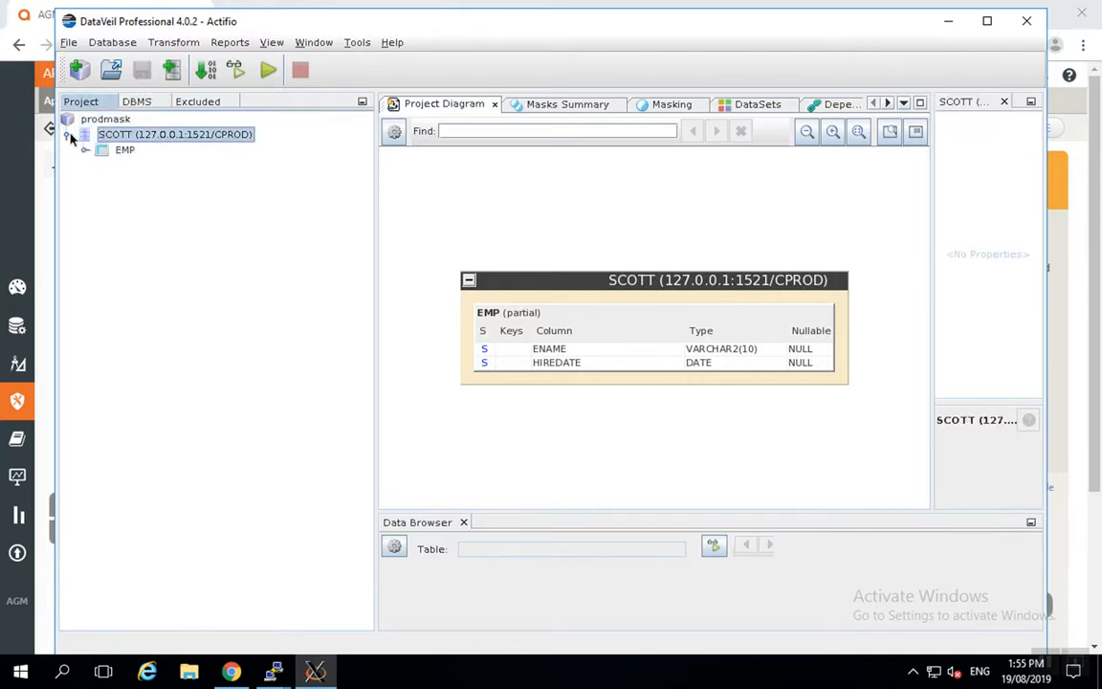
{"action": "left_click", "coordinate": [83, 150]}
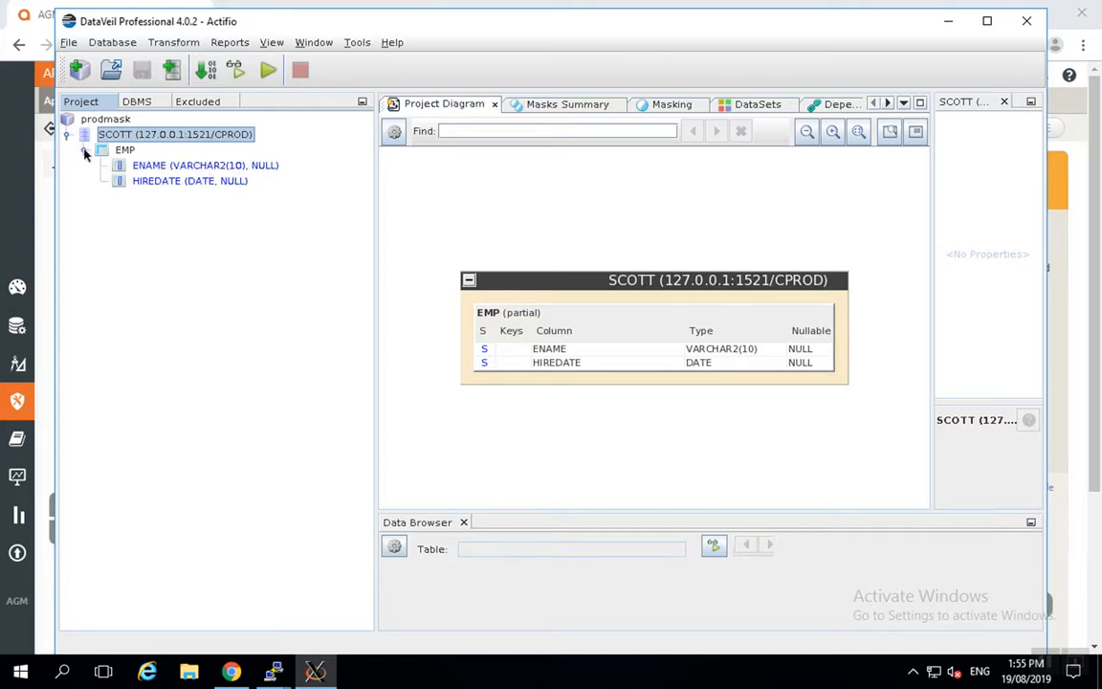
{"action": "left_click", "coordinate": [151, 167]}
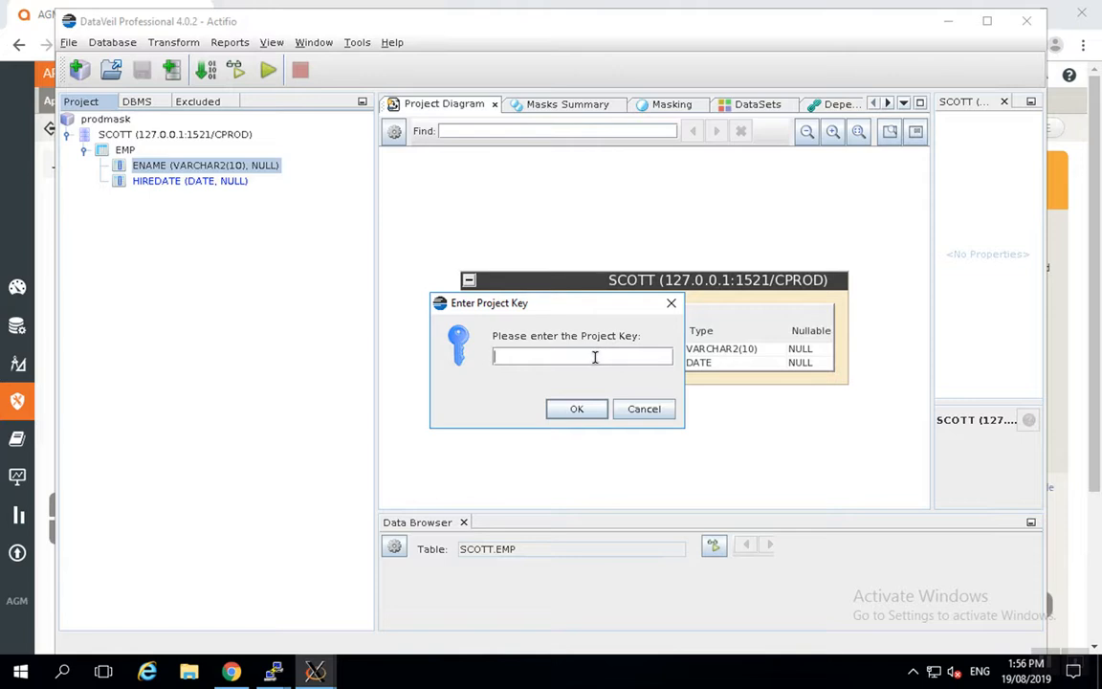
Unlock the project with its key, then view ENAME's and HIREDATE's column masks (RANDOMIZE DATETIME)
{"action": "type", "text": "•••••••"}
{"action": "key", "text": "Return"}
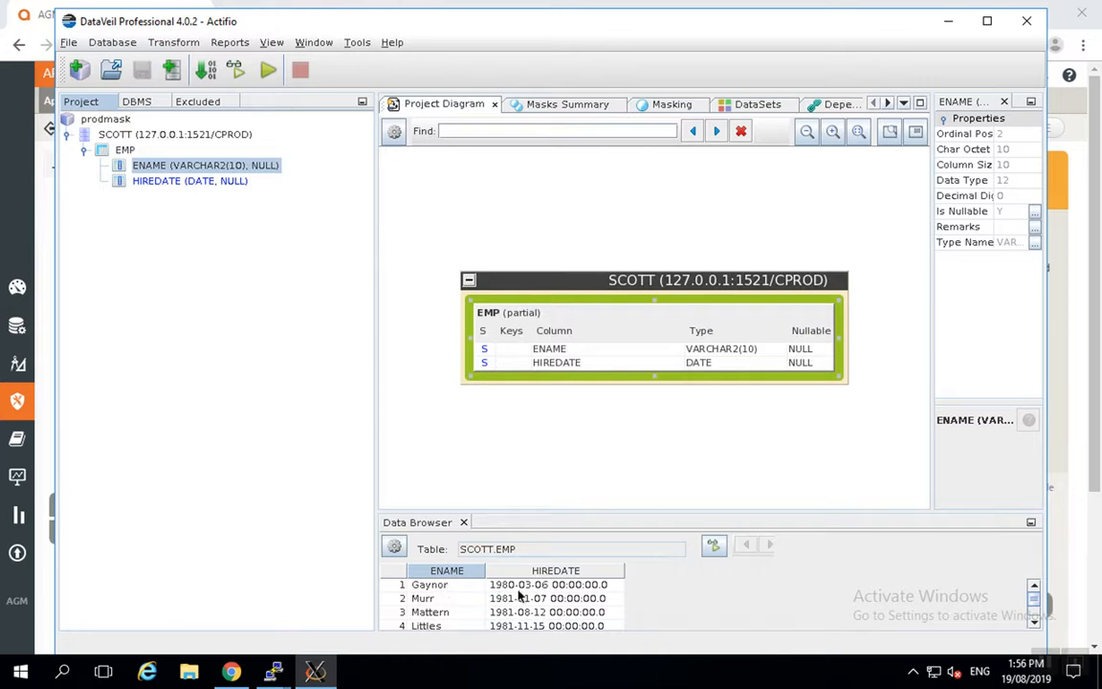
{"action": "right_click", "coordinate": [154, 165]}
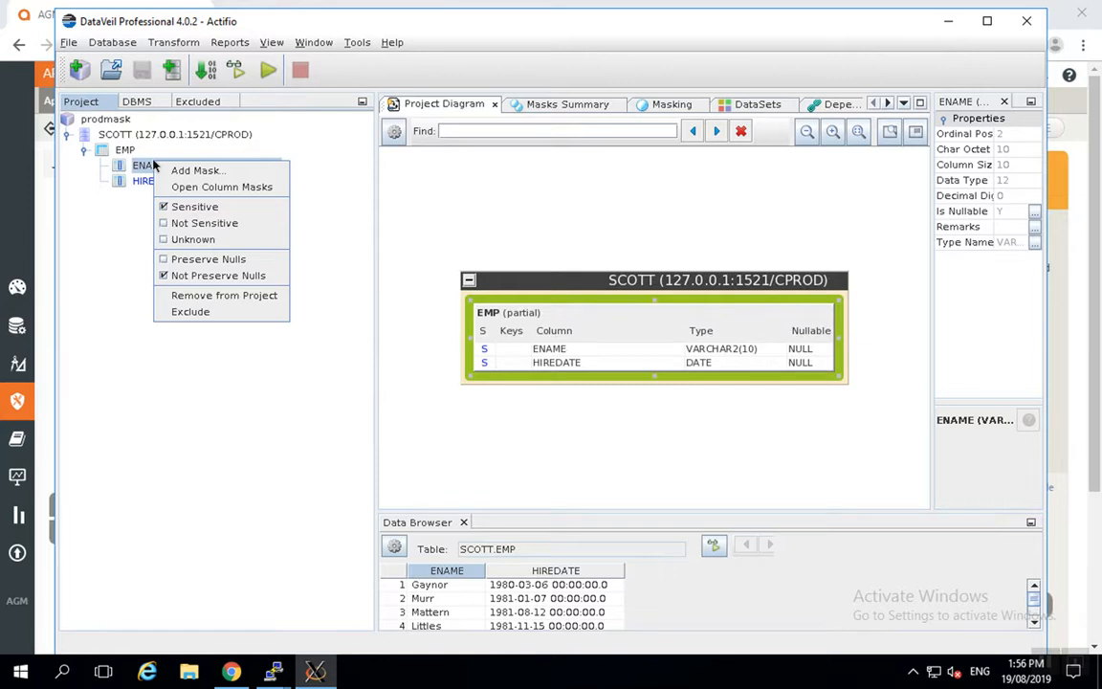
{"action": "left_click", "coordinate": [213, 187]}
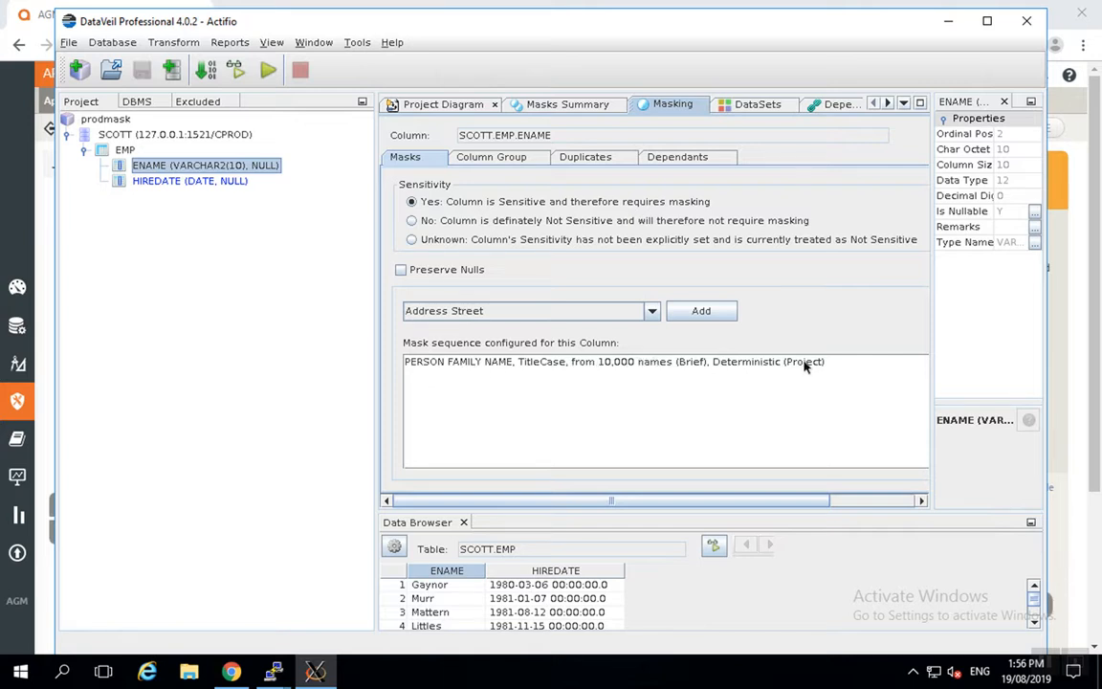
{"action": "left_click", "coordinate": [211, 180]}
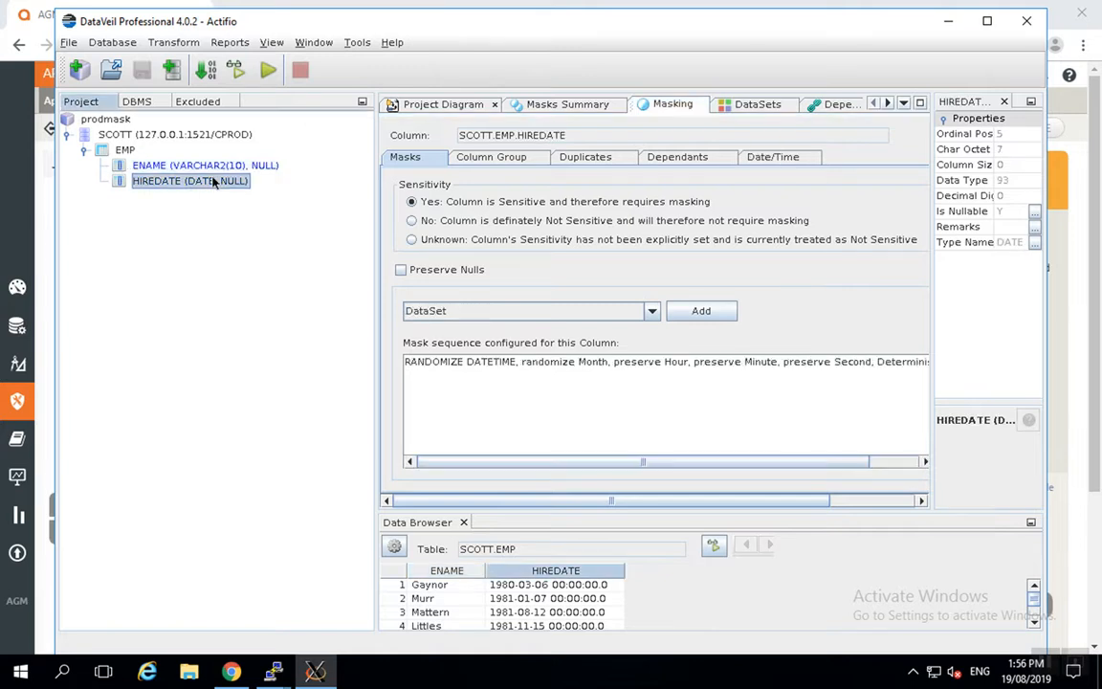
{"action": "right_click", "coordinate": [214, 182]}
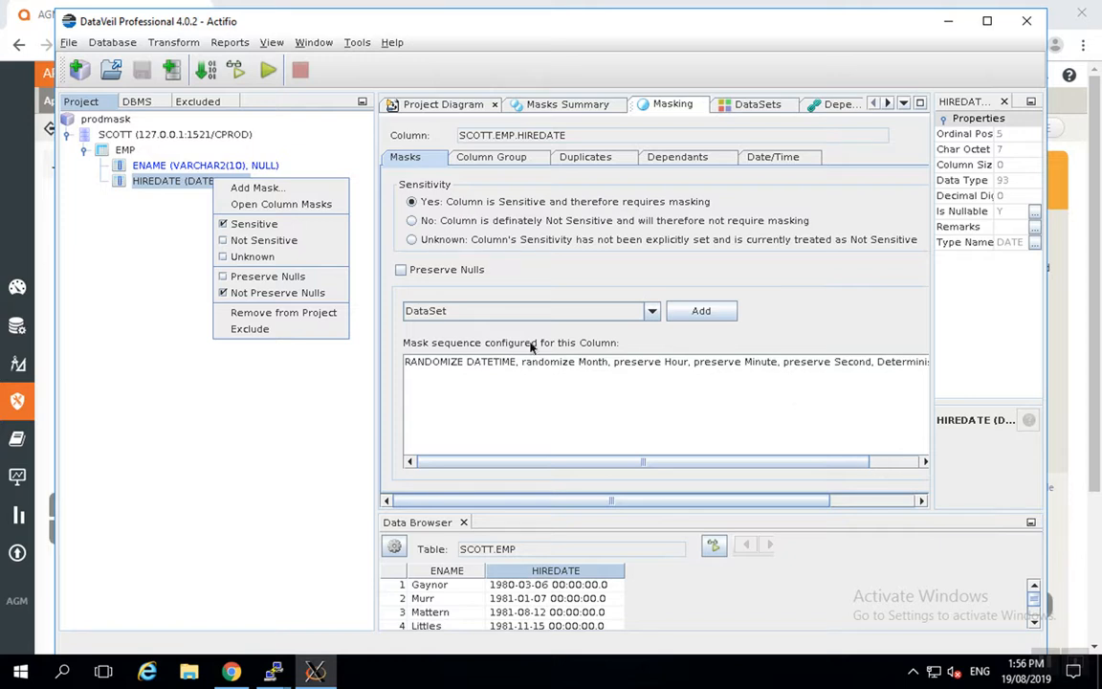
Add the MGR column of SCOTT.EMP to the prodmask project
{"action": "left_click", "coordinate": [138, 102]}
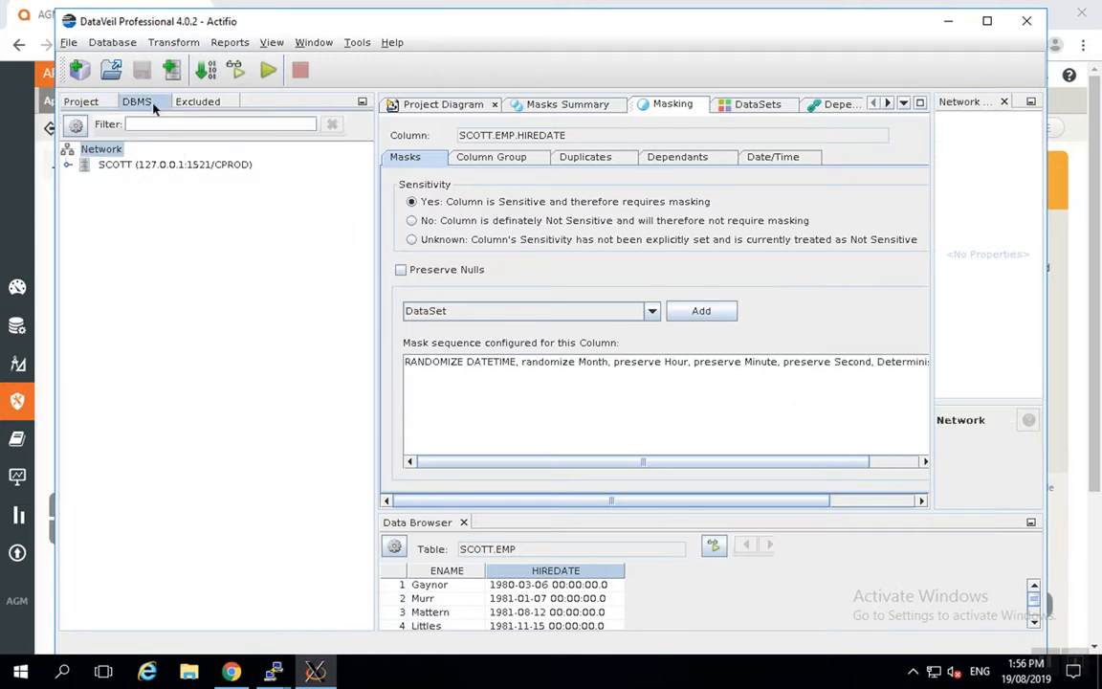
{"action": "left_click", "coordinate": [79, 166]}
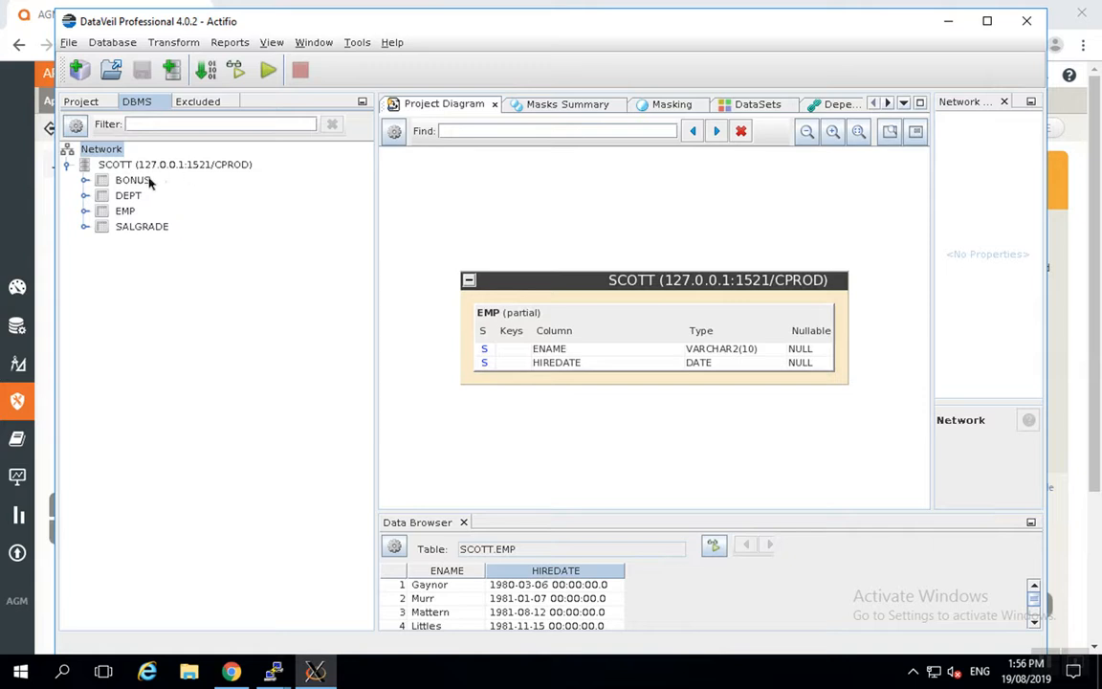
{"action": "left_click", "coordinate": [85, 210]}
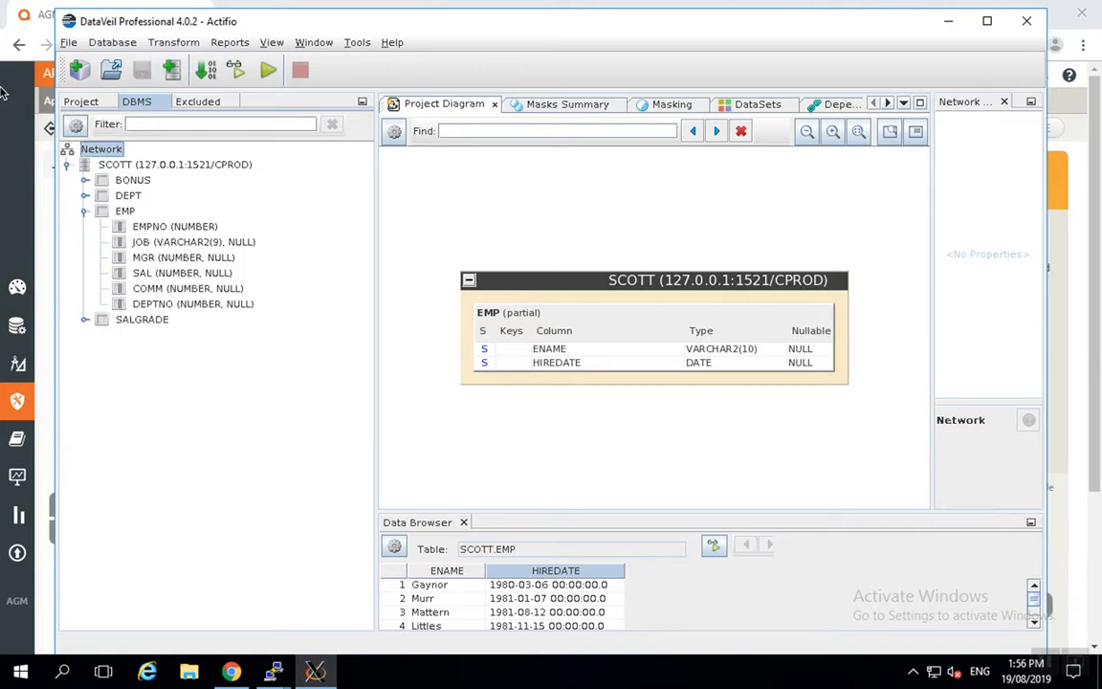
{"action": "left_click", "coordinate": [182, 258]}
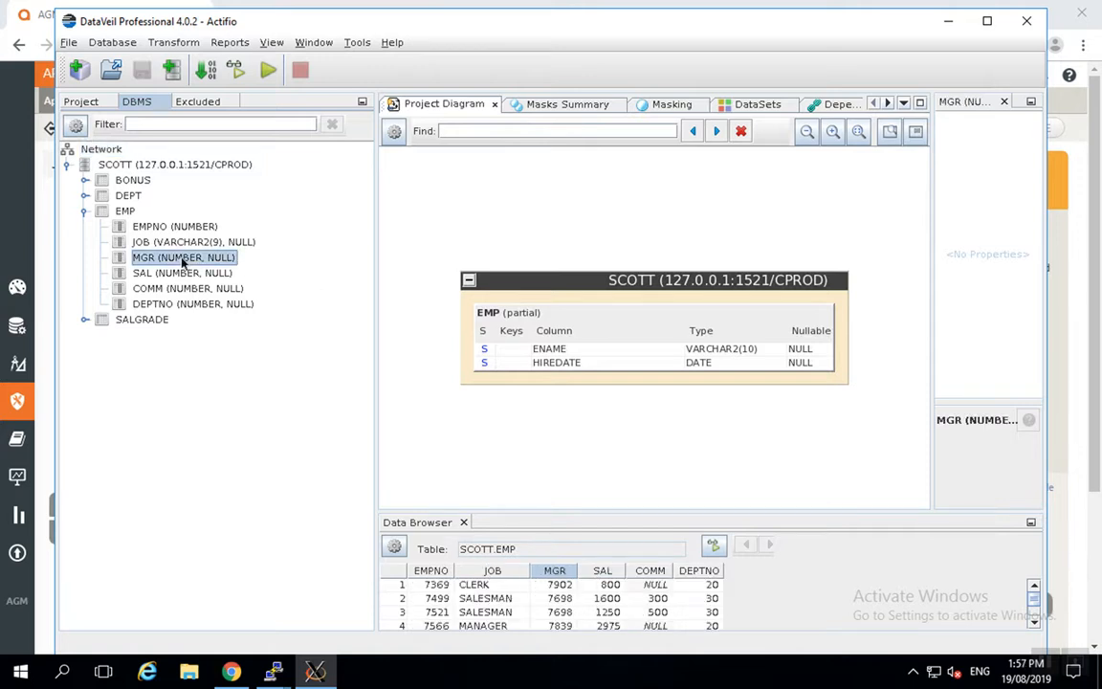
{"action": "right_click", "coordinate": [183, 258]}
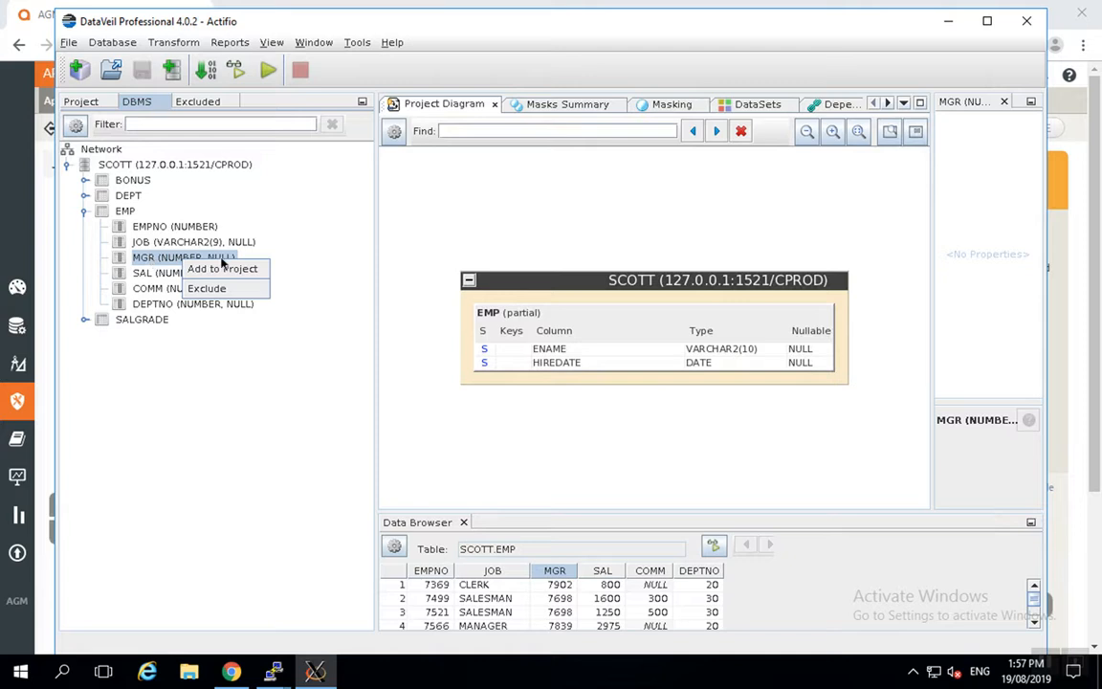
{"action": "left_click", "coordinate": [219, 271]}
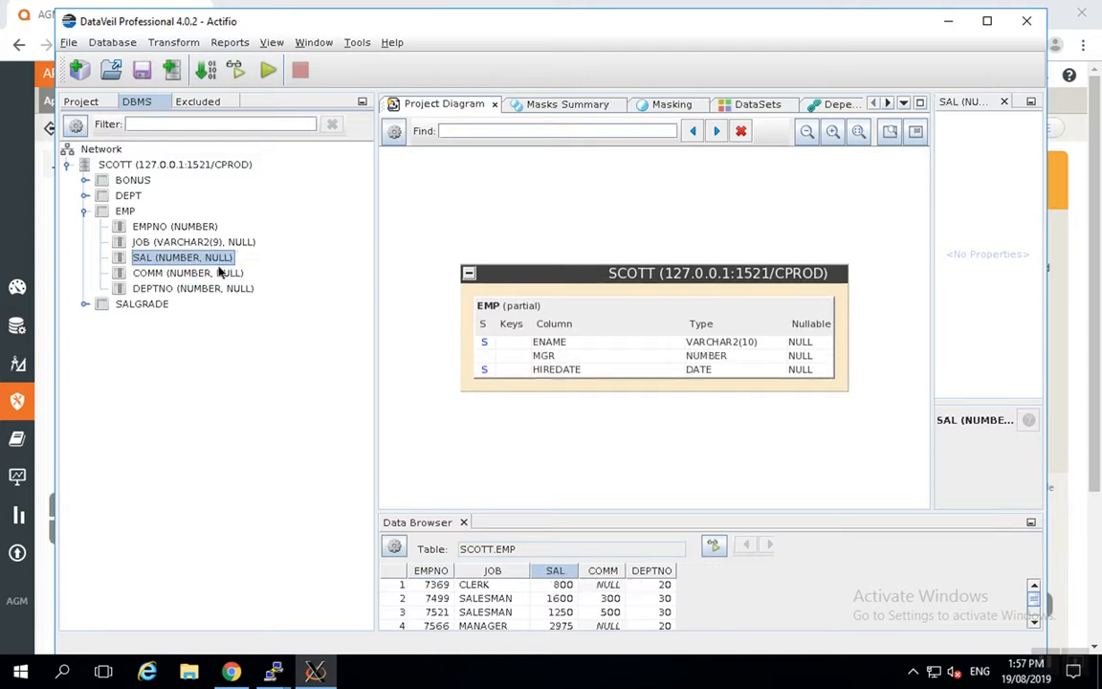
Give MGR a Number Sequence mask with default start 0 and increment 1
{"action": "left_click", "coordinate": [86, 101]}
{"action": "left_click", "coordinate": [67, 135]}
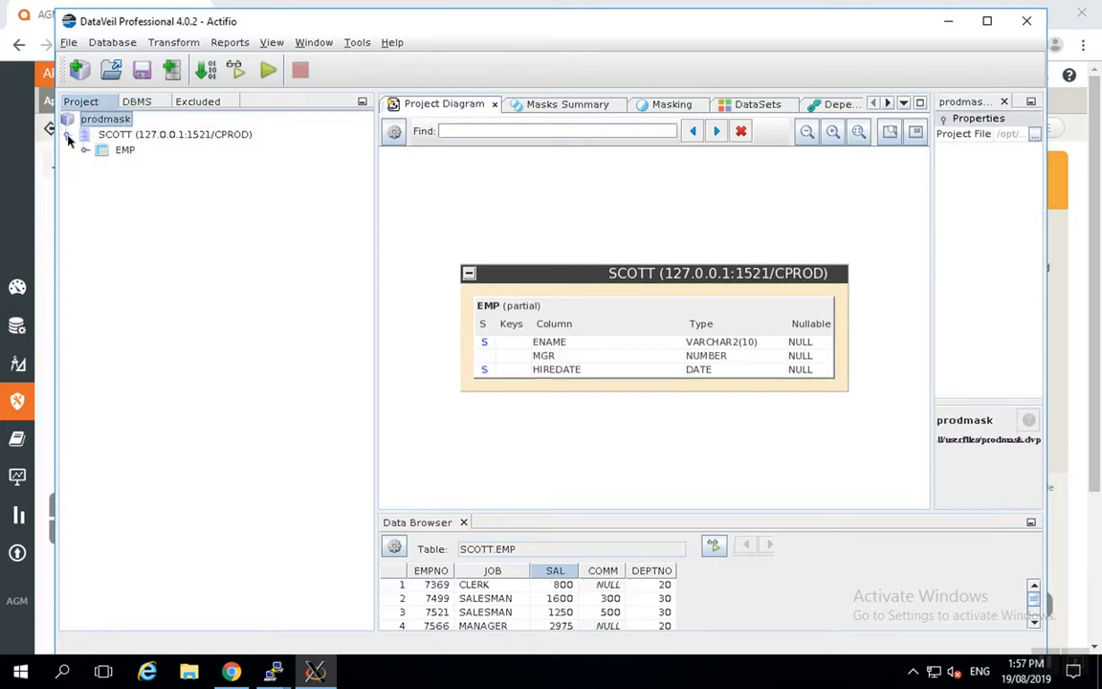
{"action": "left_click", "coordinate": [84, 150]}
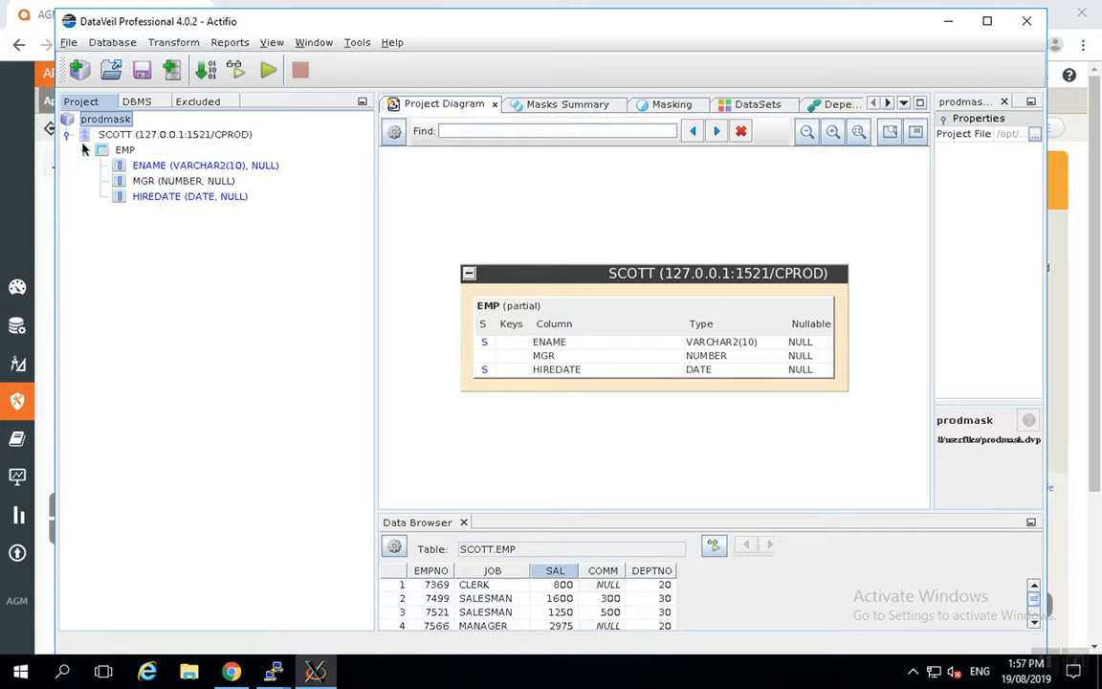
{"action": "left_click", "coordinate": [153, 182]}
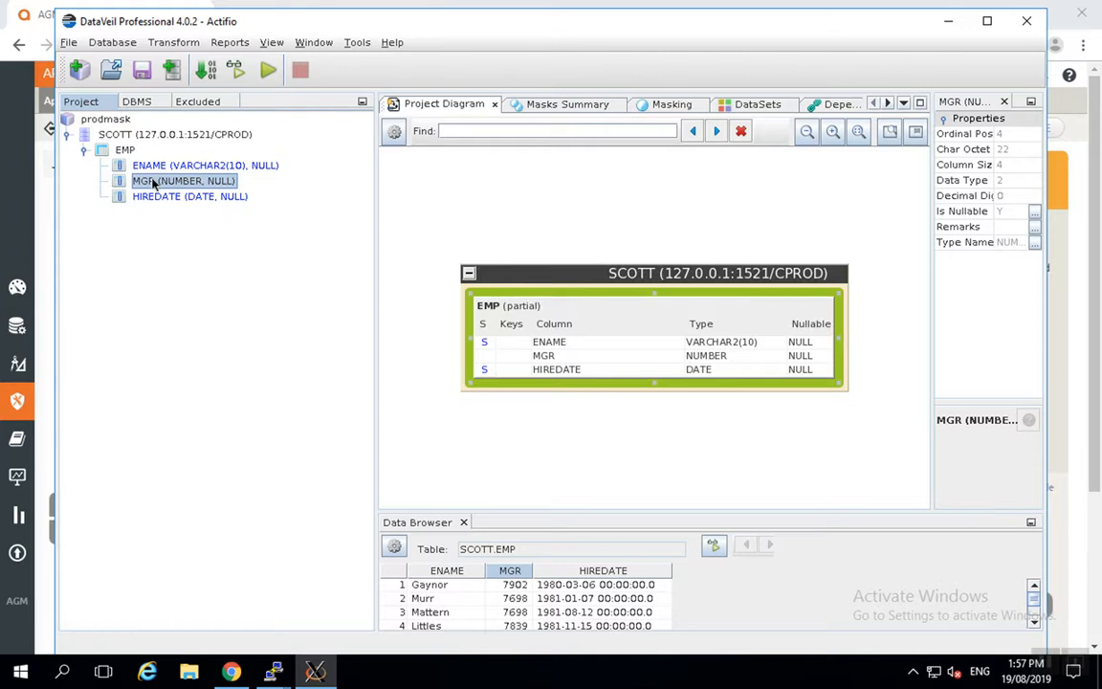
{"action": "right_click", "coordinate": [153, 184]}
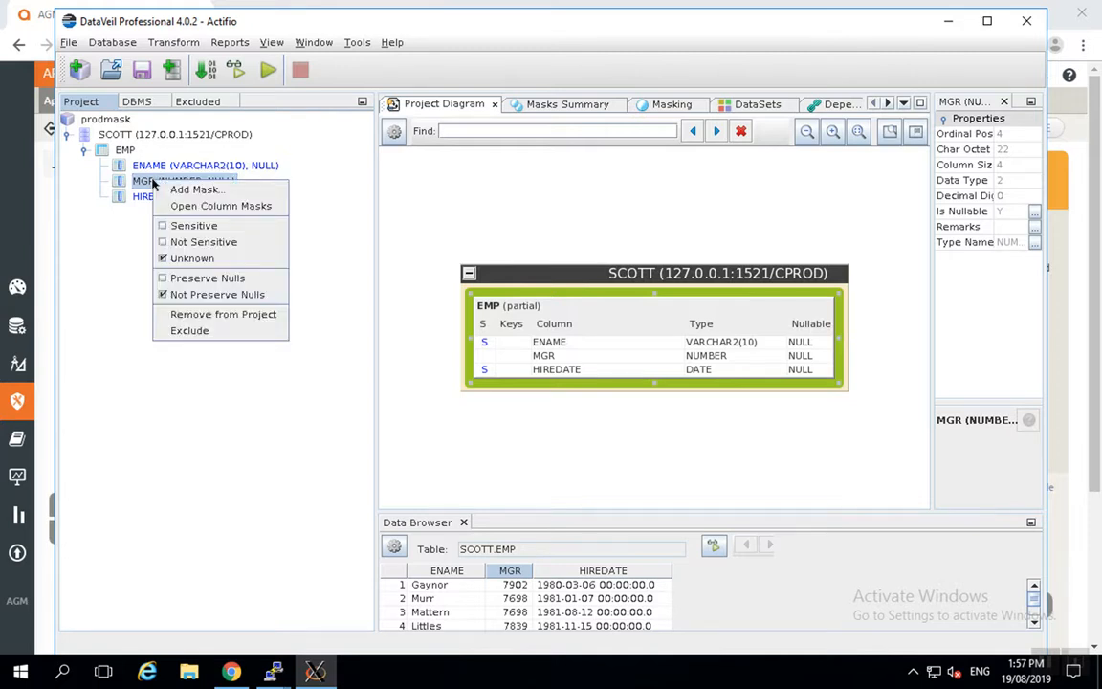
{"action": "left_click", "coordinate": [197, 189]}
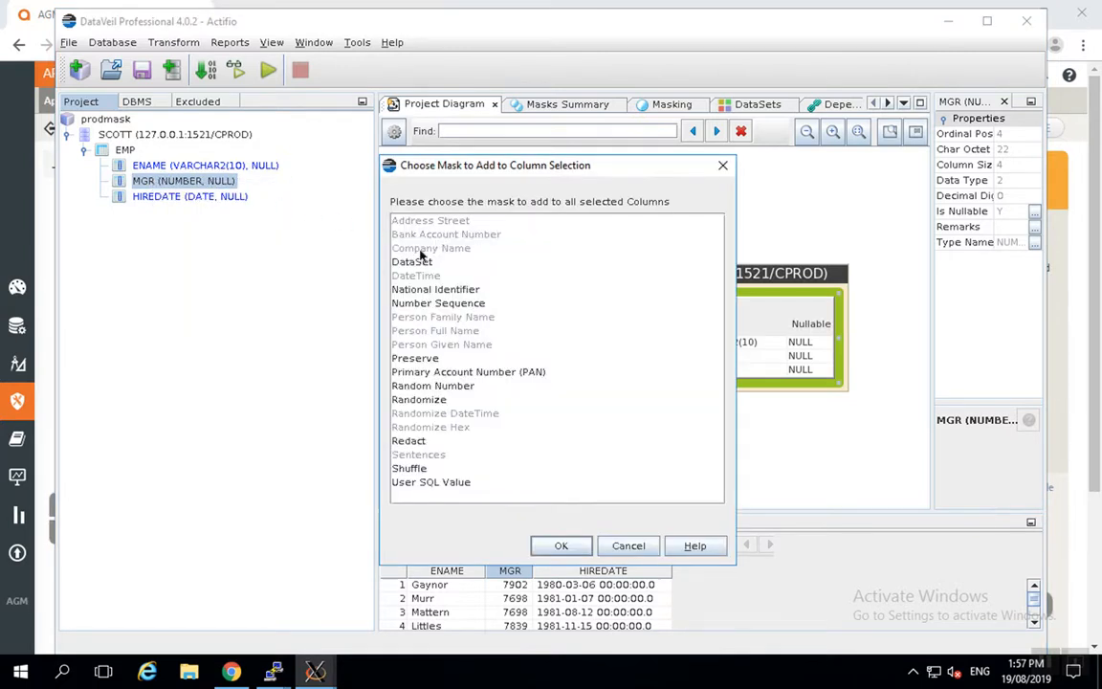
{"action": "left_click", "coordinate": [486, 304]}
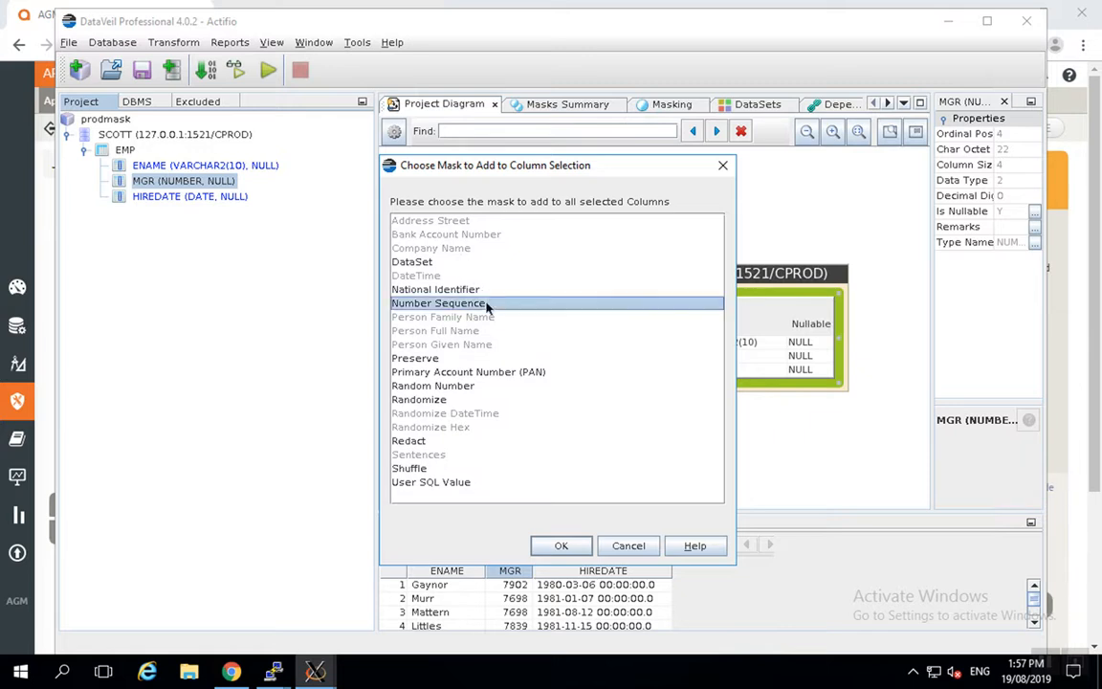
{"action": "left_click", "coordinate": [559, 546]}
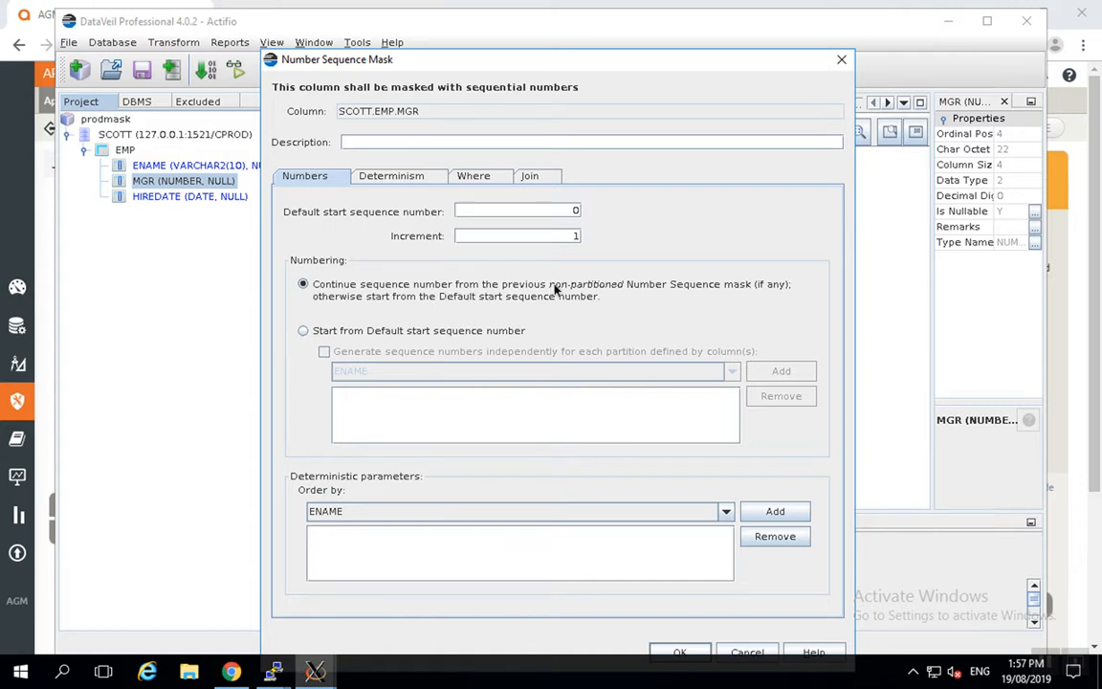
{"action": "left_click", "coordinate": [700, 651]}
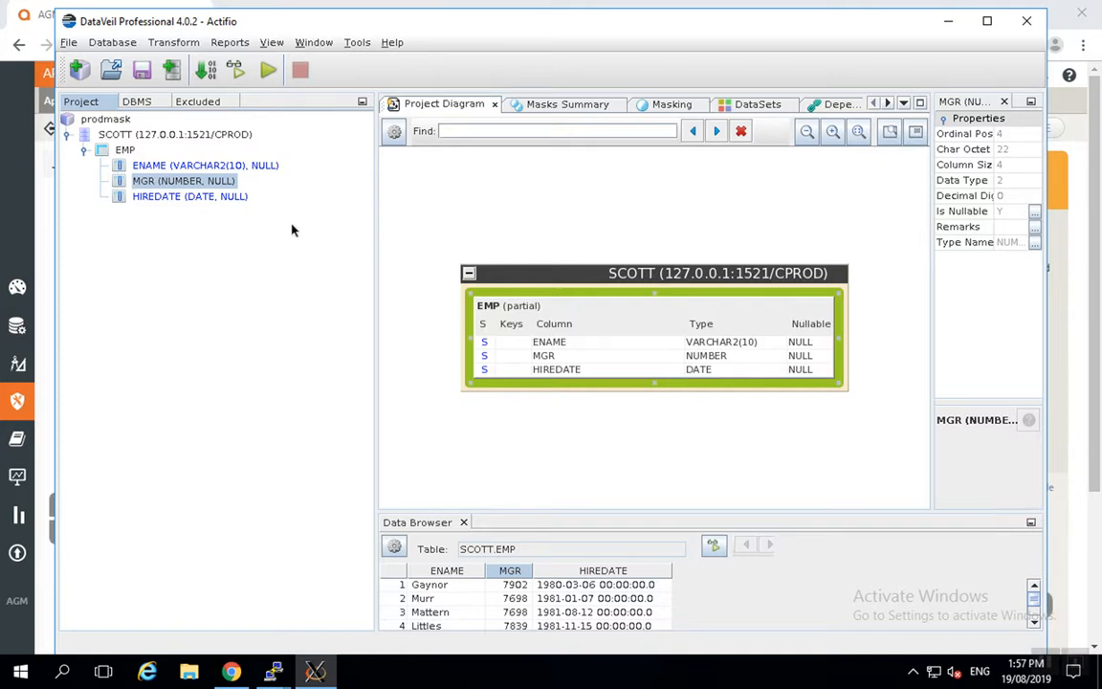
Bring up a Preview Run for SCOTT with Quick scope and 20 sample rows from Execution
{"action": "left_click", "coordinate": [888, 103]}
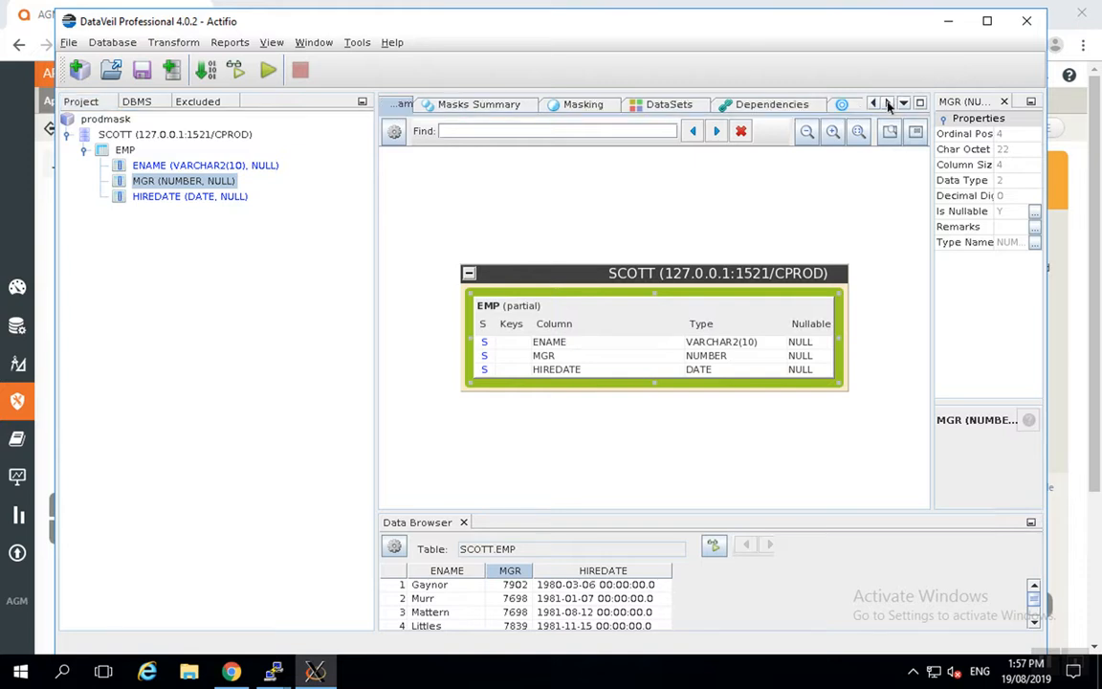
{"action": "left_click", "coordinate": [888, 104]}
{"action": "left_click", "coordinate": [888, 103]}
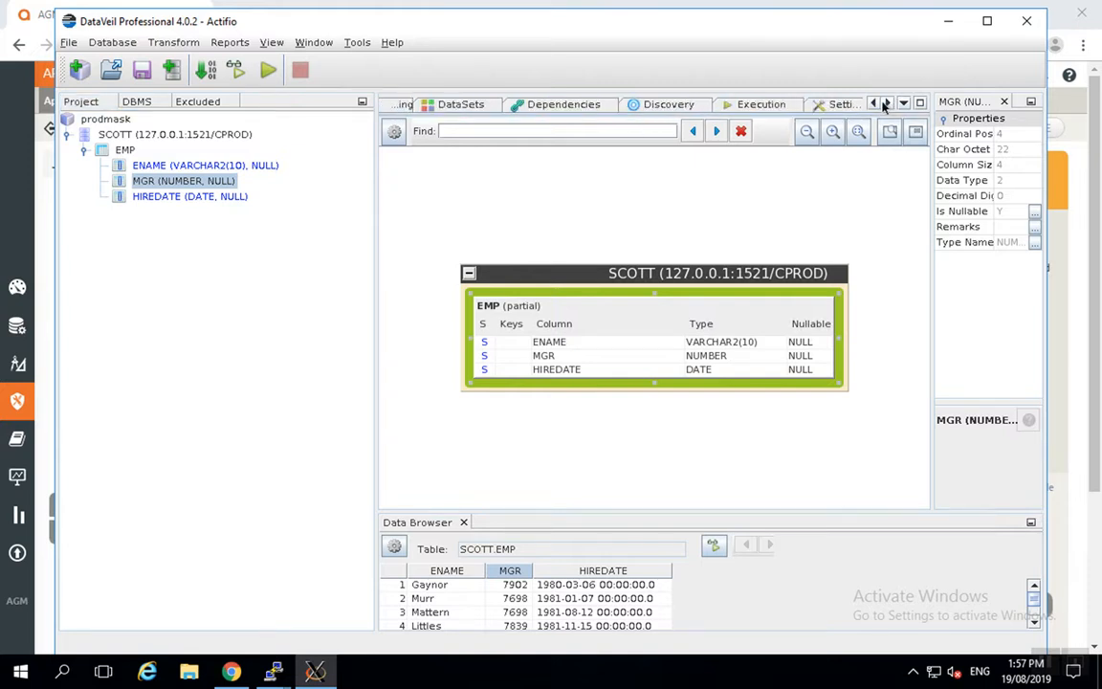
{"action": "left_click", "coordinate": [763, 105]}
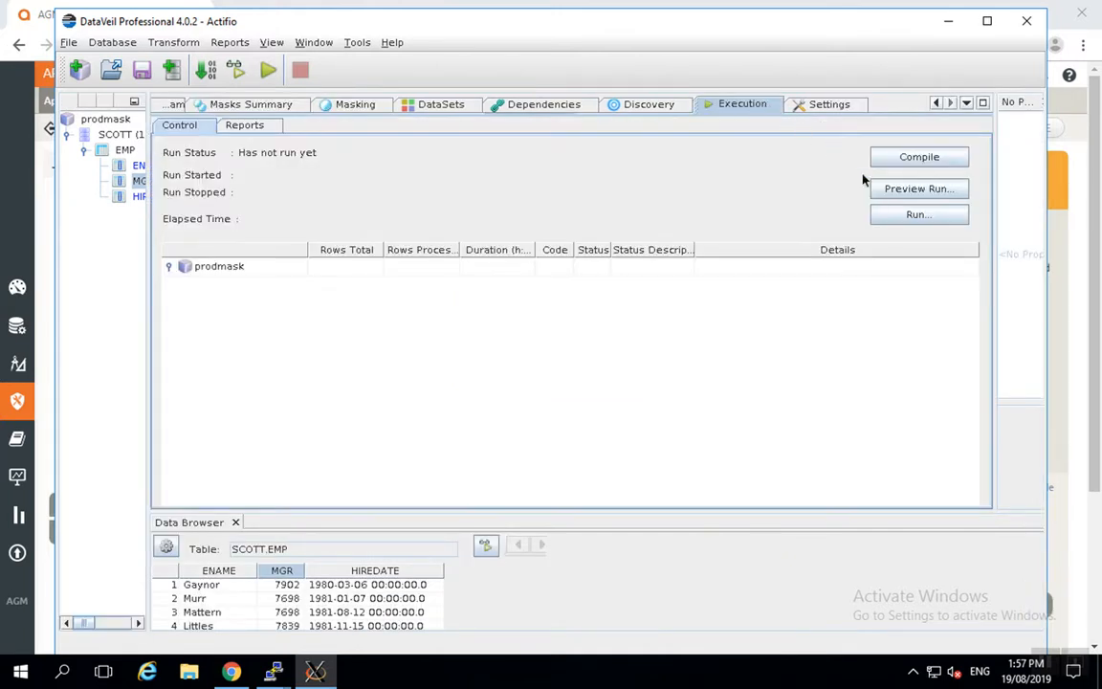
{"action": "left_click", "coordinate": [914, 190]}
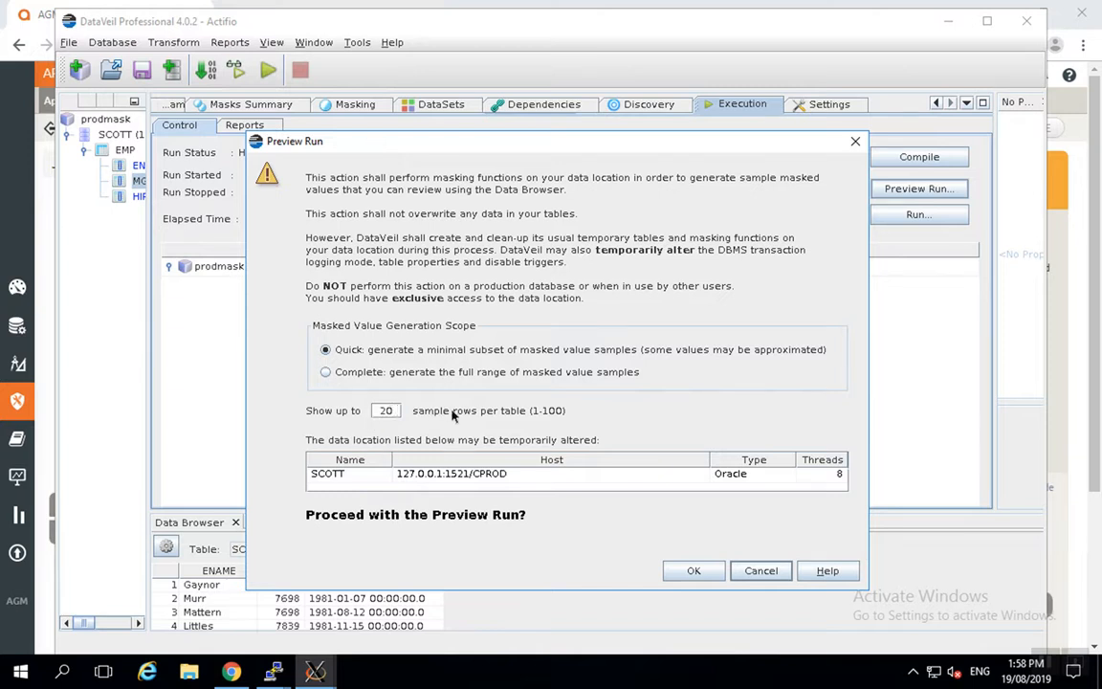
Run the prodmask preview, then close DataVeil, saving the project
{"action": "left_click", "coordinate": [690, 571]}
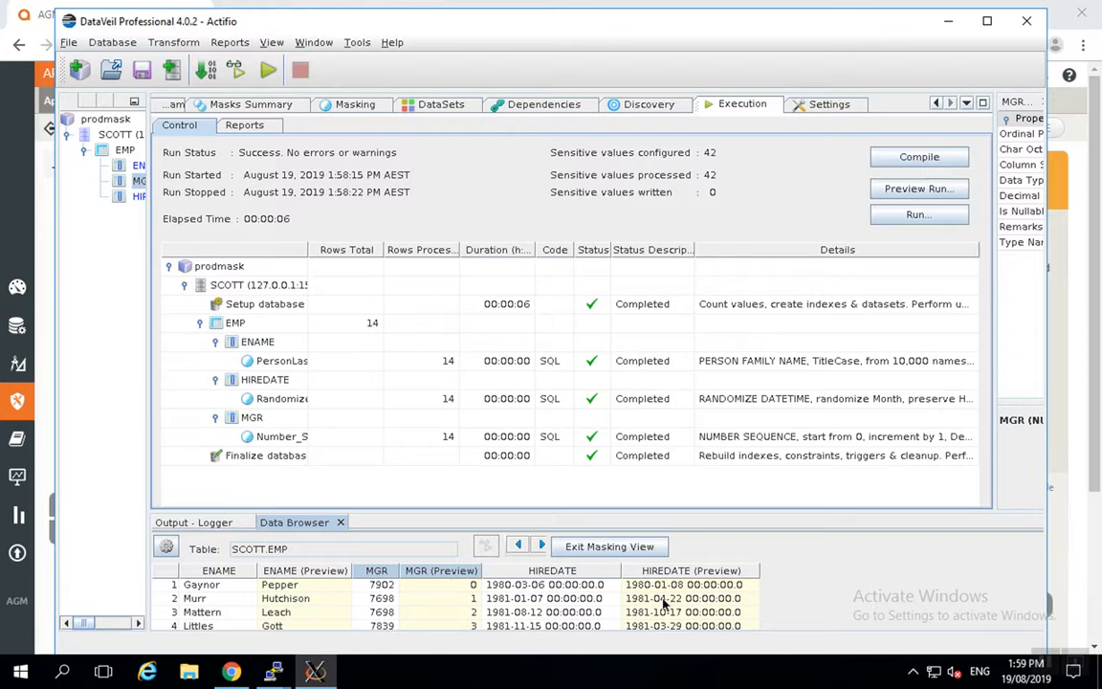
{"action": "left_click", "coordinate": [1028, 26]}
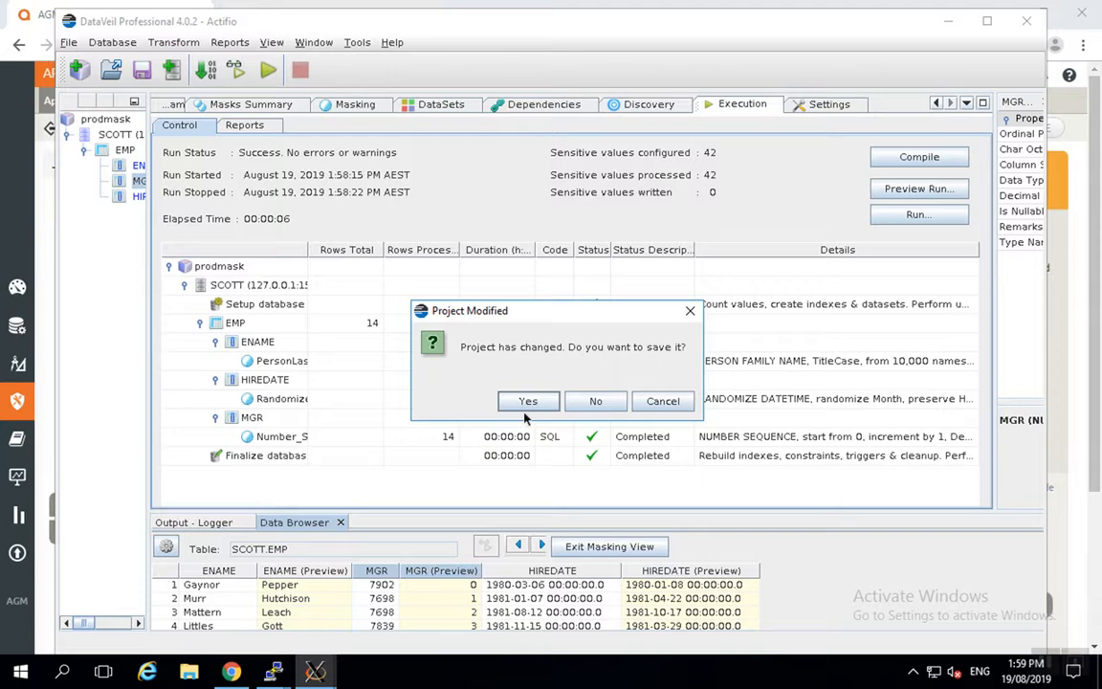
{"action": "left_click", "coordinate": [527, 402]}
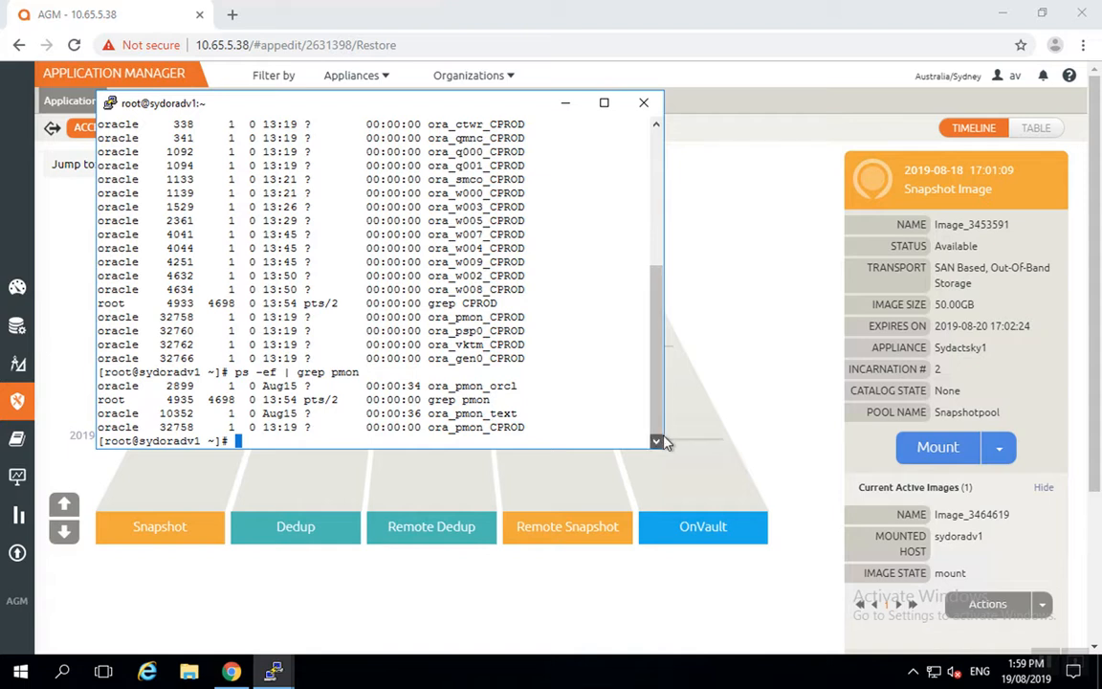
Widen the terminal, go to /act/scripts, and list and print dvmask.sh
{"action": "left_click_drag", "start_coordinate": [665, 416], "coordinate": [1045, 416]}
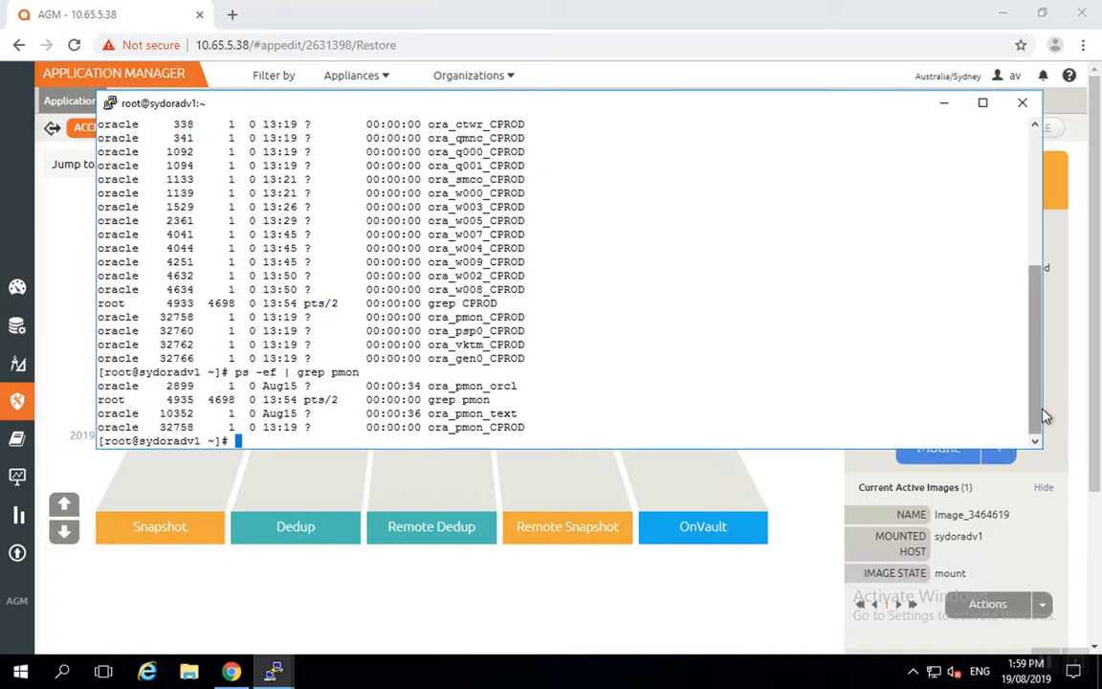
{"action": "type", "text": "cd /act/scr"}
{"action": "type", "text": "ipts"}
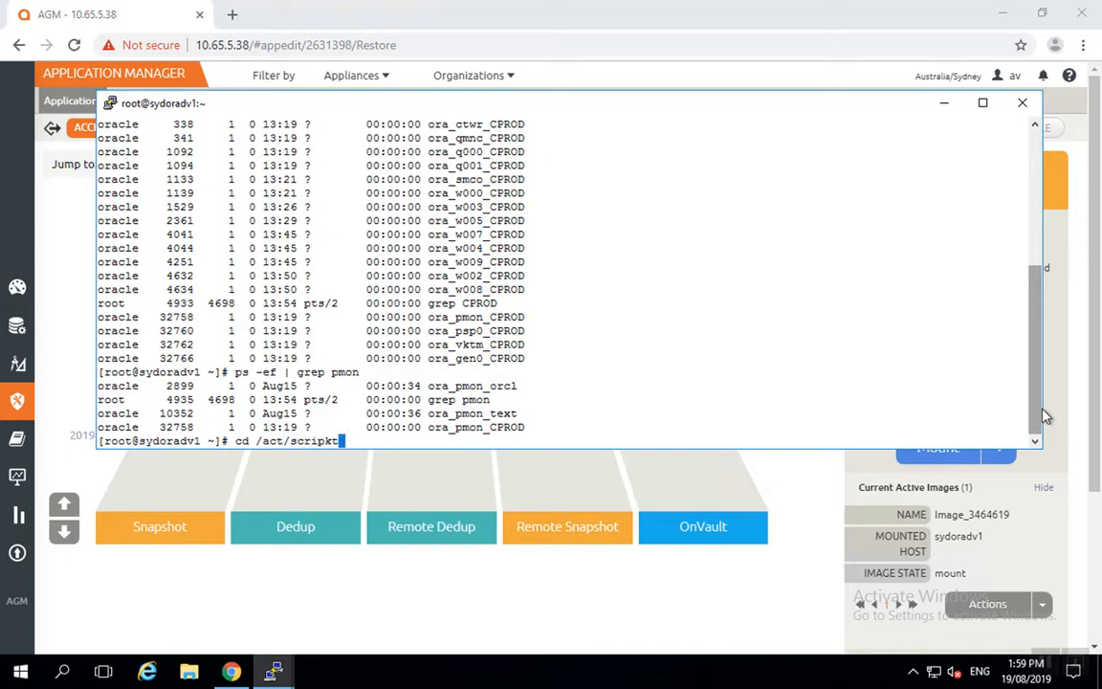
{"action": "key", "text": "Return"}
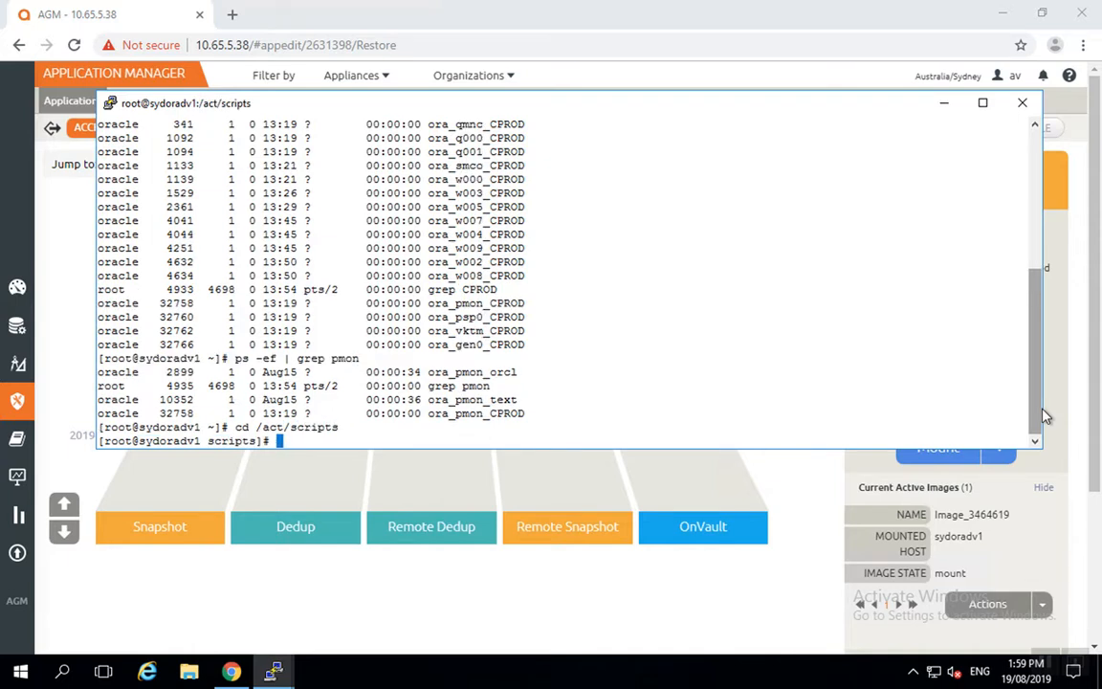
{"action": "type", "text": "ls -l dvmask.sh"}
{"action": "key", "text": "Return"}
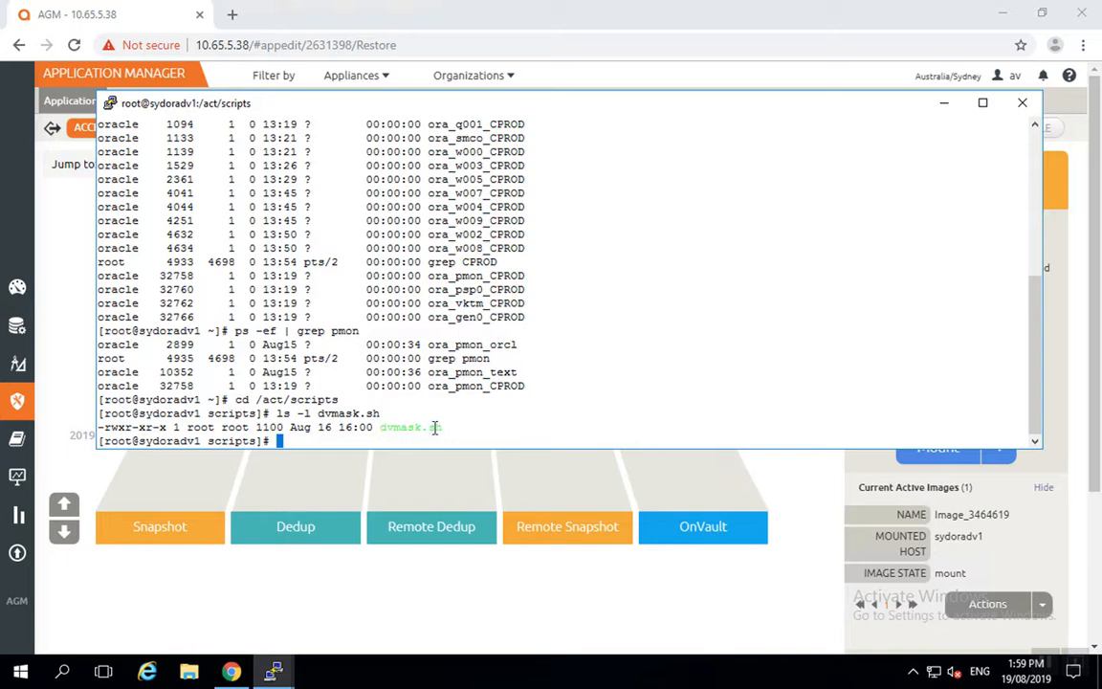
{"action": "type", "text": "cat dvmask.sh"}
{"action": "key", "text": "Return"}
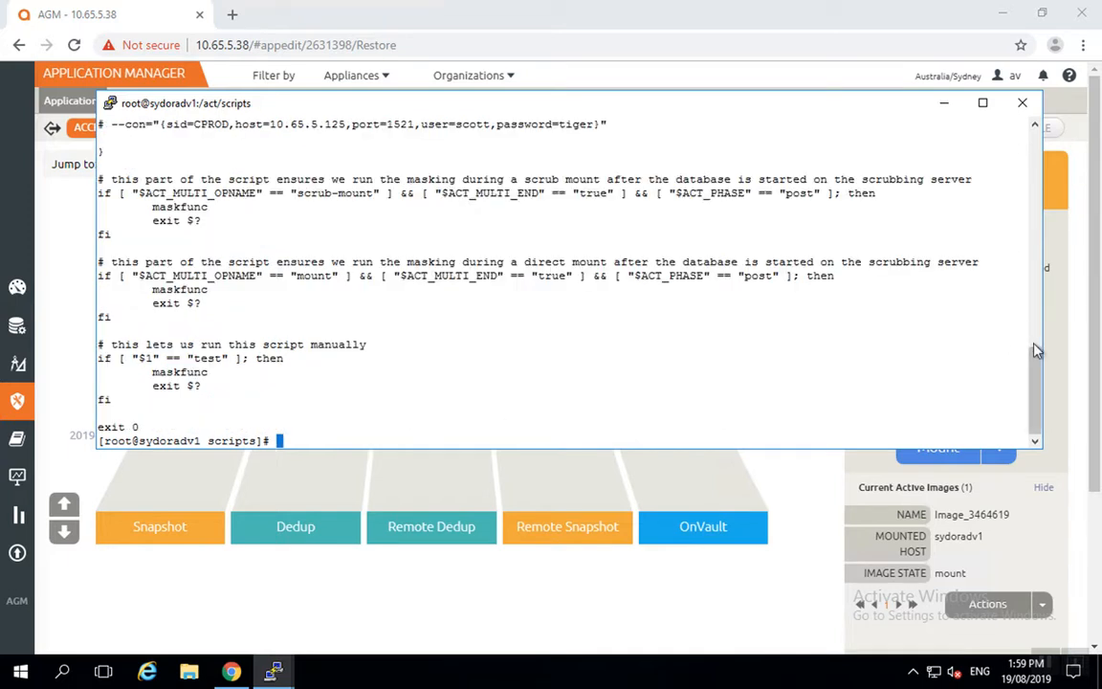
{"action": "left_click_drag", "start_coordinate": [1038, 351], "coordinate": [1038, 298]}
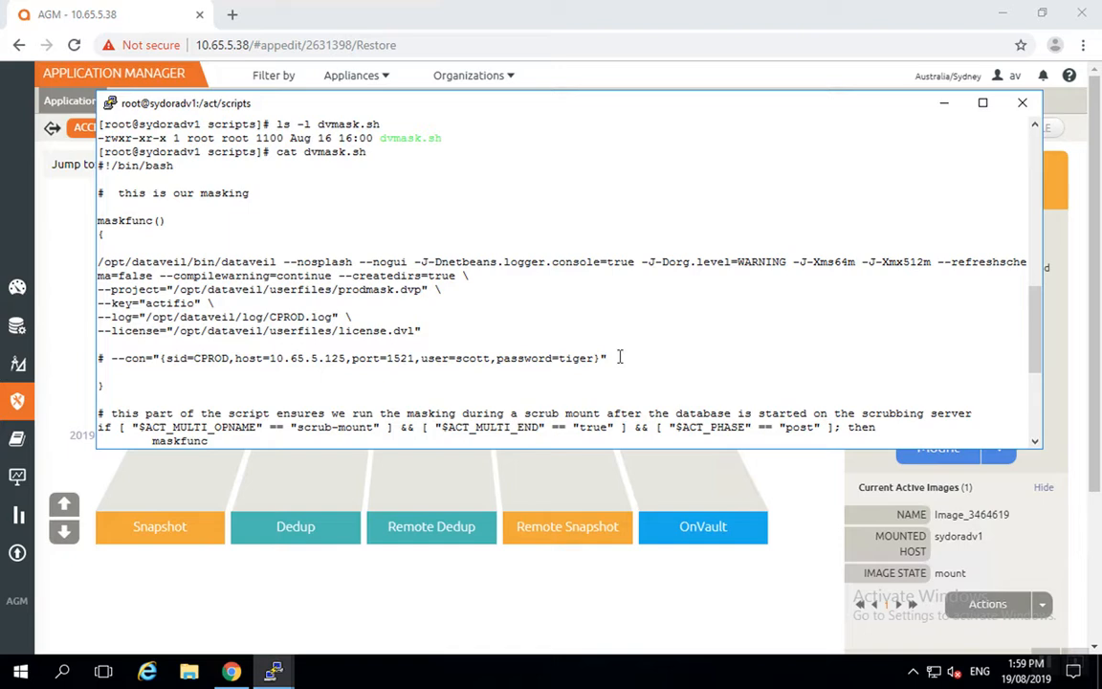
{"action": "left_click_drag", "start_coordinate": [449, 330], "coordinate": [98, 261]}
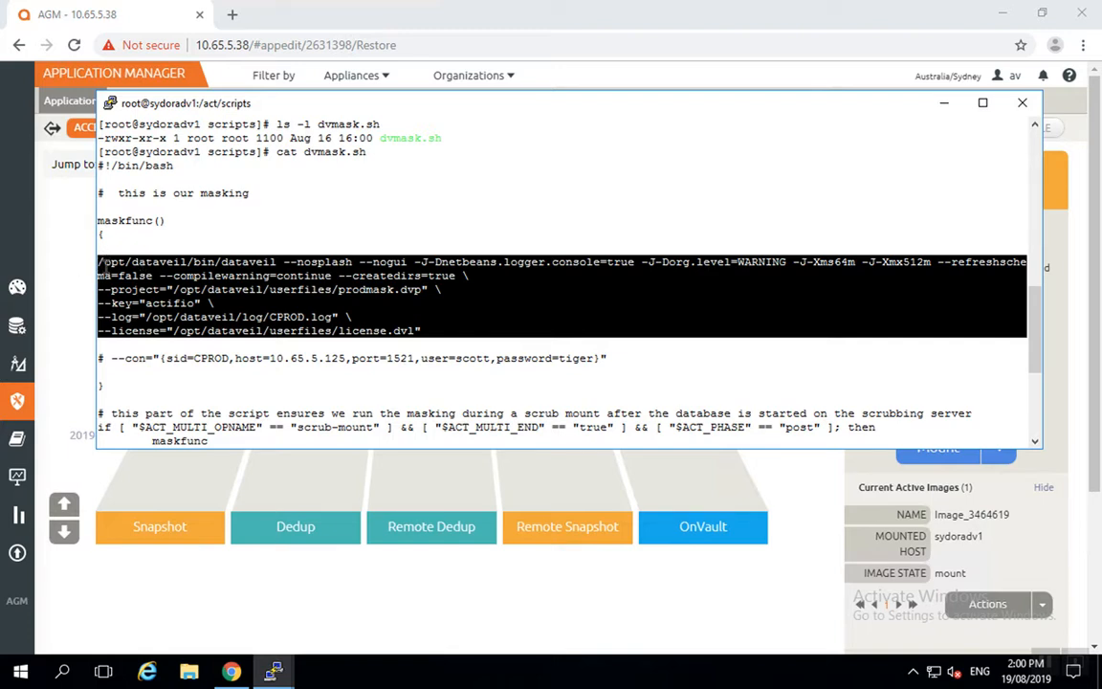
{"action": "left_click", "coordinate": [231, 251]}
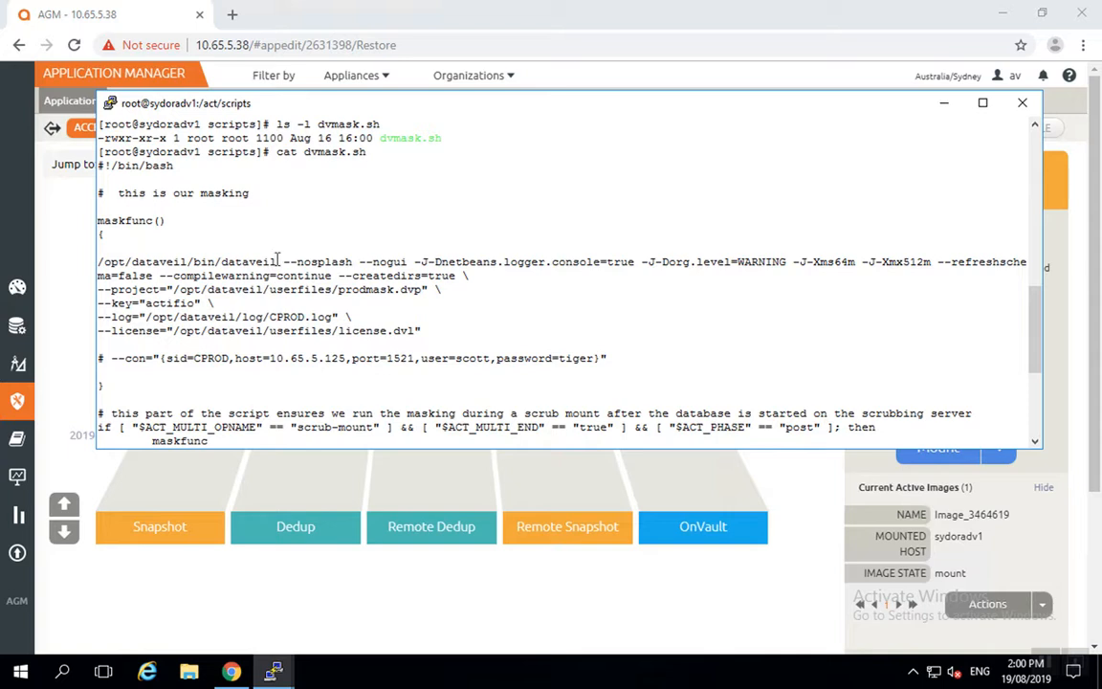
{"action": "left_click_drag", "start_coordinate": [278, 259], "coordinate": [84, 269]}
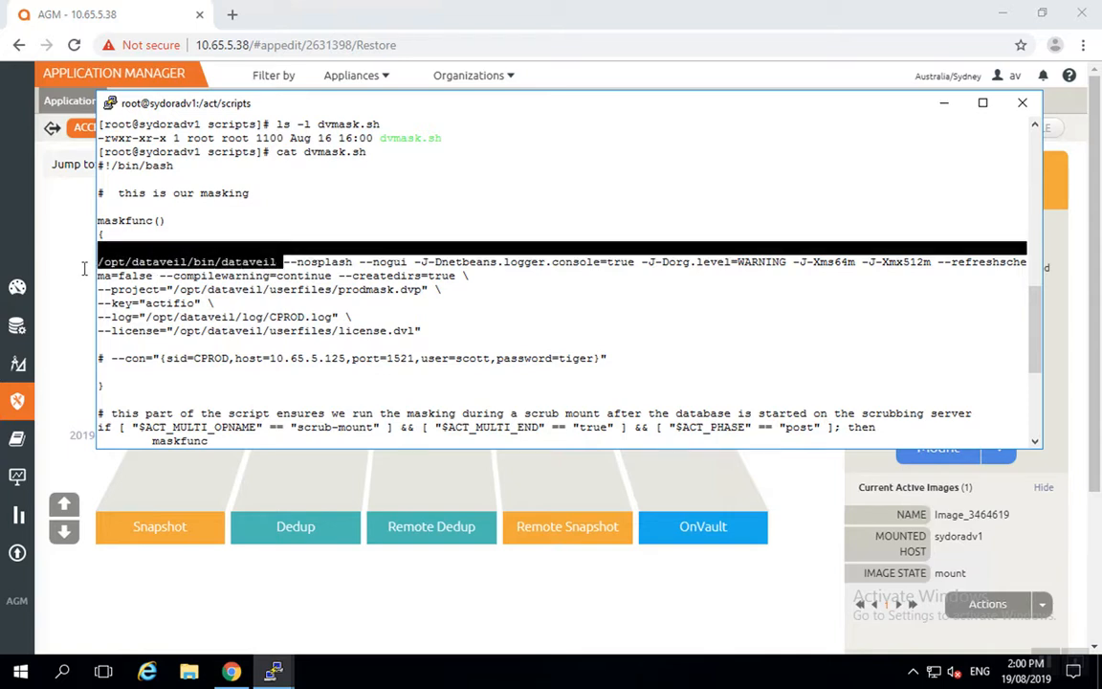
{"action": "left_click", "coordinate": [107, 281]}
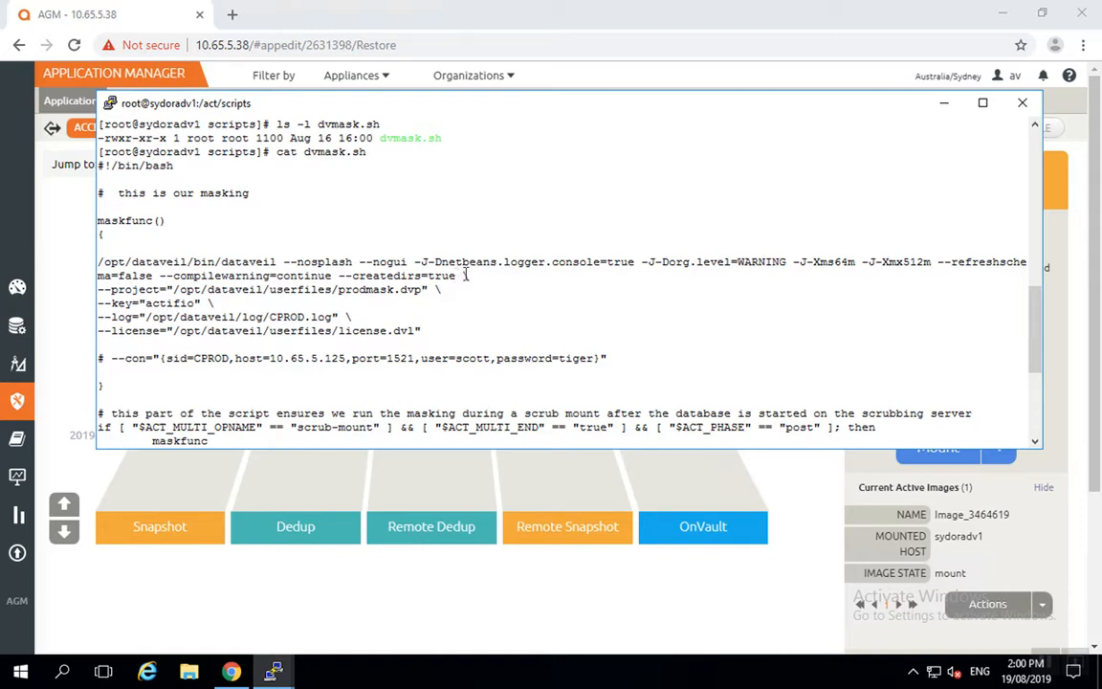
{"action": "mouse_move", "coordinate": [462, 276]}
{"action": "left_mouse_down"}
{"action": "mouse_move", "coordinate": [446, 290]}
{"action": "mouse_move", "coordinate": [467, 291]}
{"action": "left_mouse_up"}
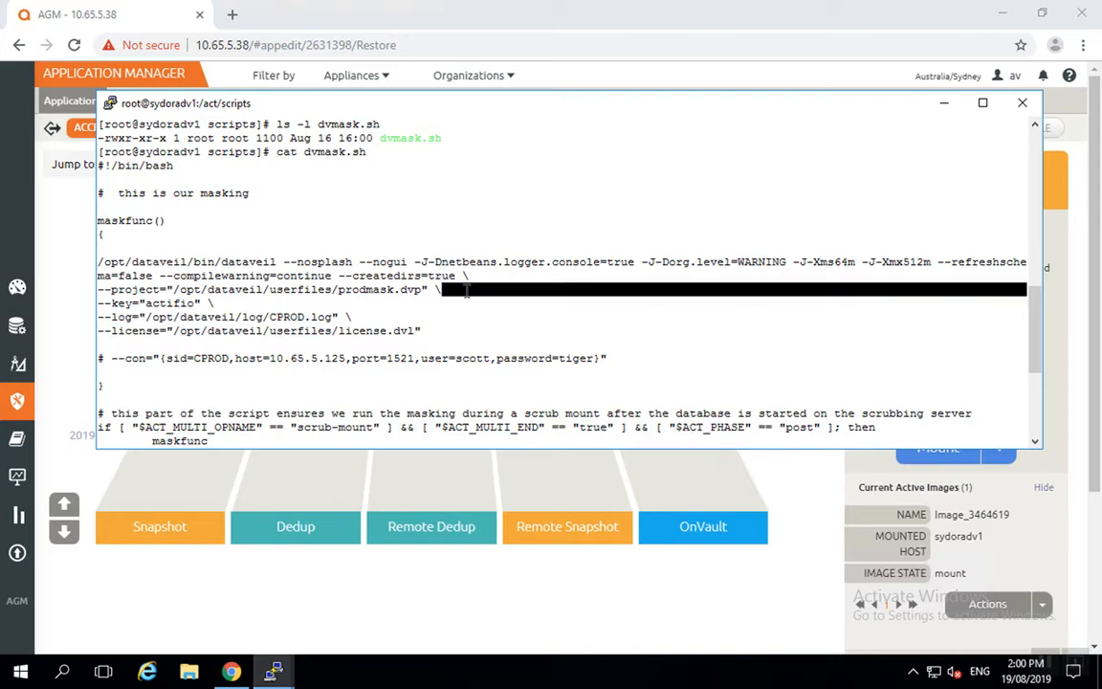
{"action": "left_click", "coordinate": [391, 287]}
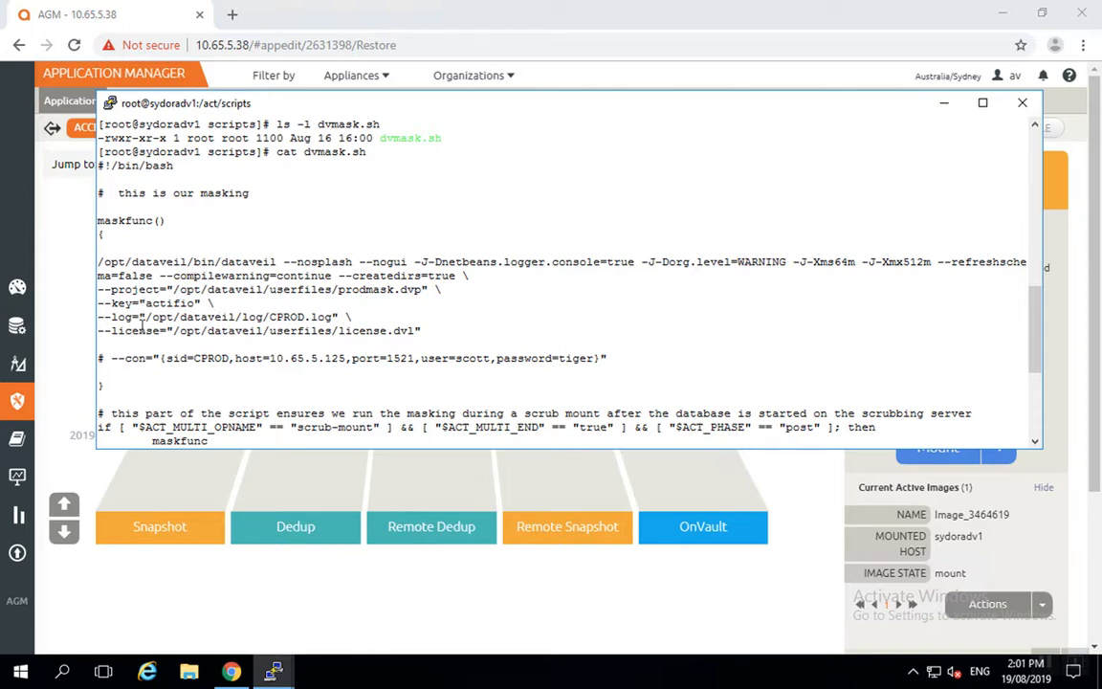
{"action": "key", "text": "Return"}
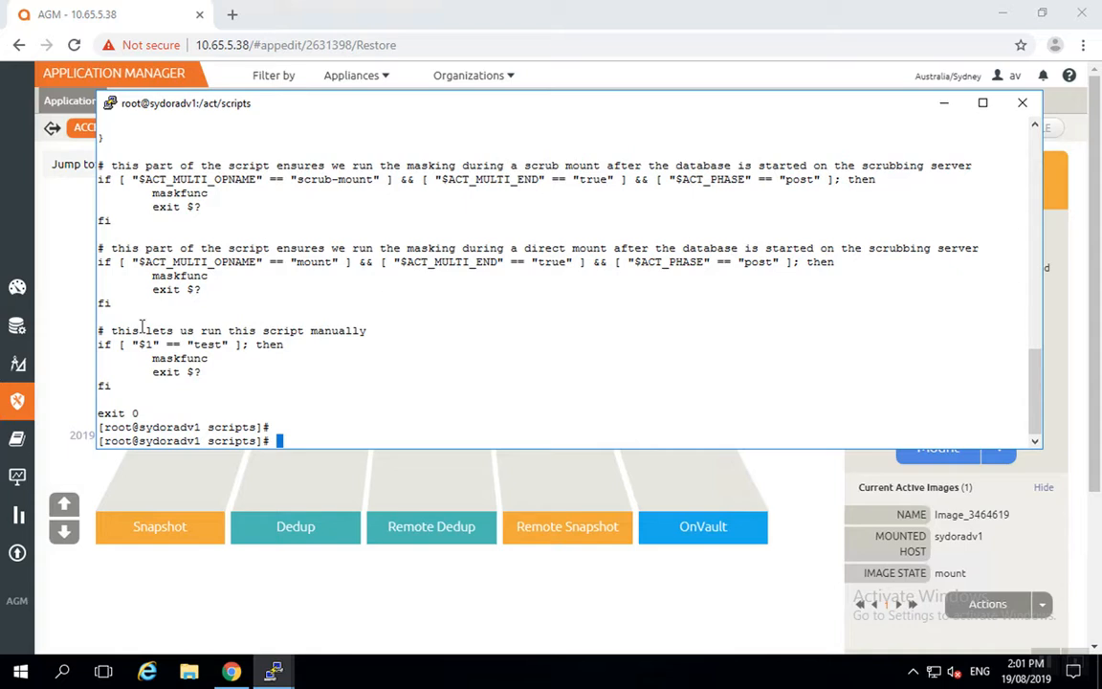
Run ./dvmask.sh test to mask 42 SCOTT.EMP values (exit 0), then minimize PuTTY
{"action": "type", "text": "./dvmask.sh"}
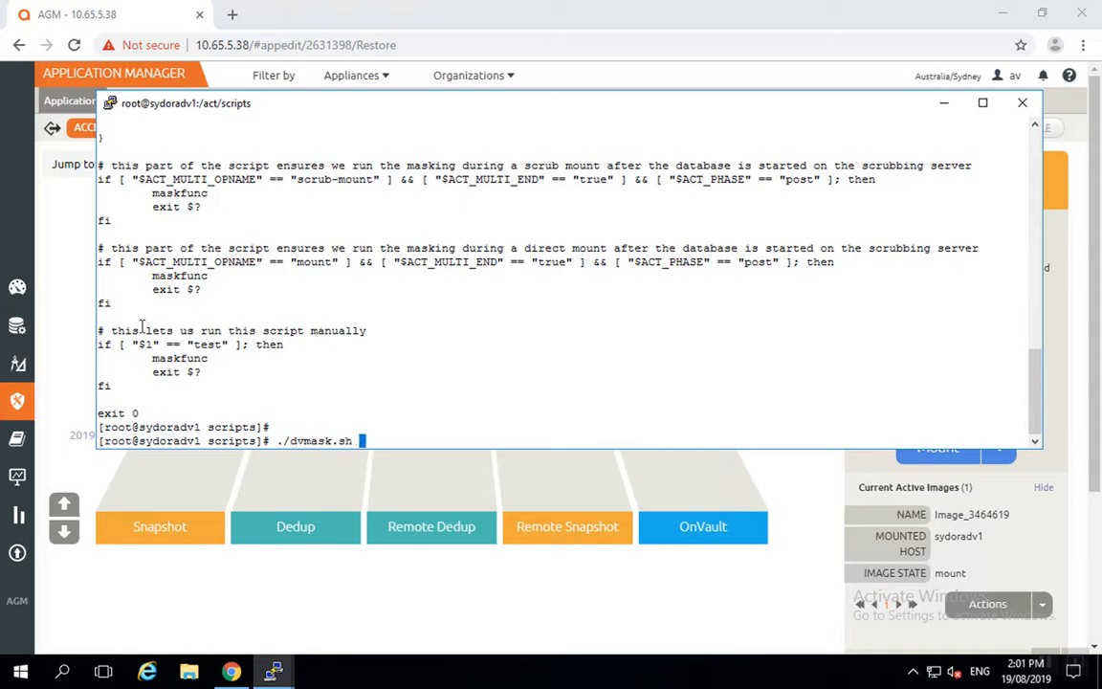
{"action": "key", "text": "Return"}
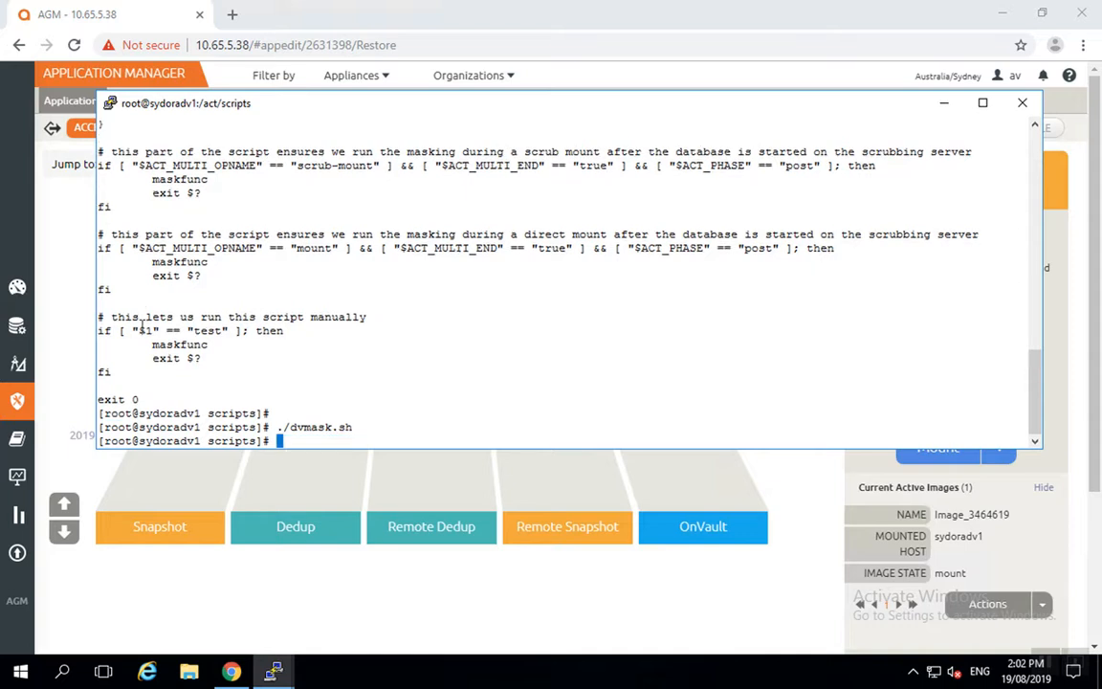
{"action": "key", "text": "Up"}
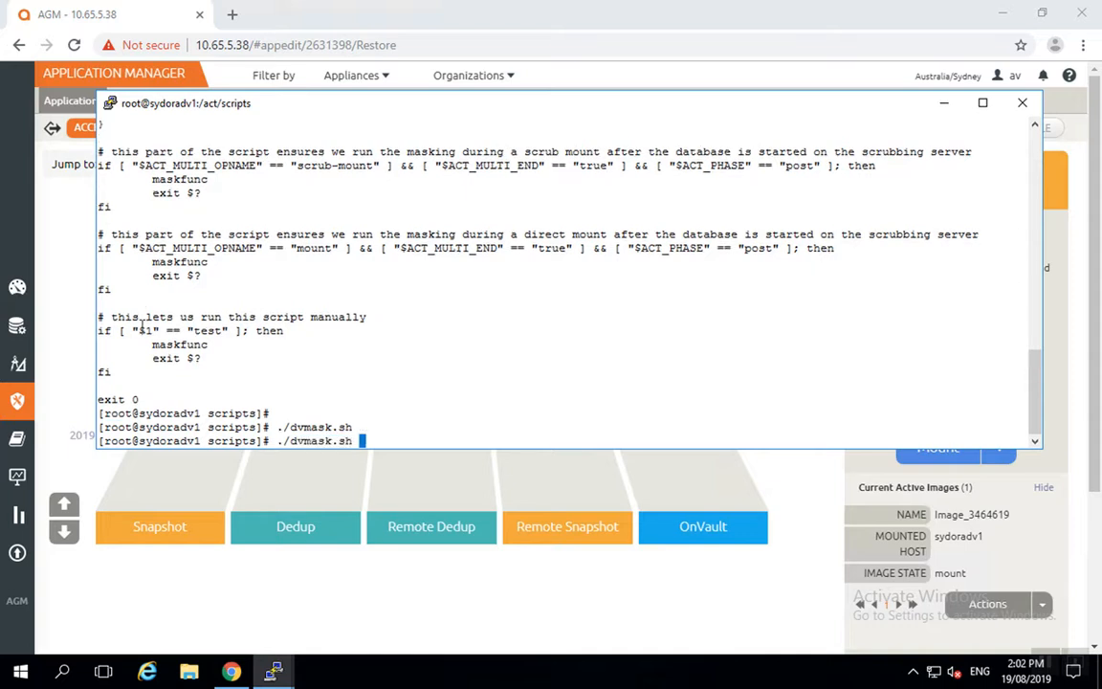
{"action": "type", "text": "test"}
{"action": "key", "text": "Return"}
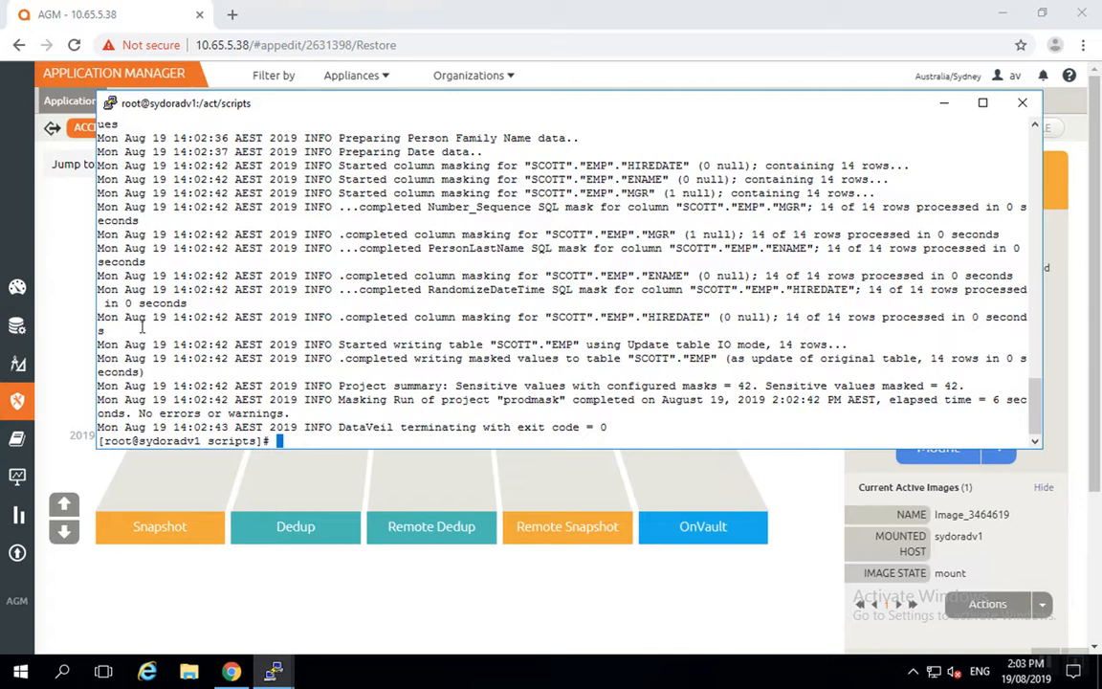
{"action": "left_click", "coordinate": [226, 610]}
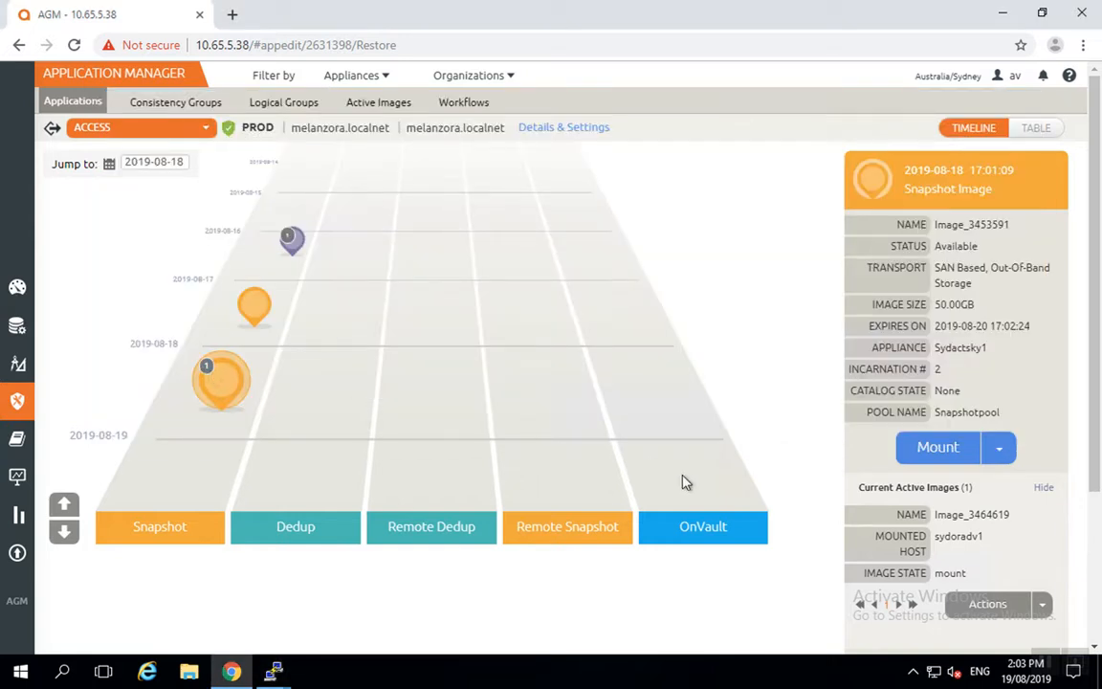
List the Unmount and Unmount & Delete actions for active image Image_3464619
{"action": "left_click", "coordinate": [1042, 605]}
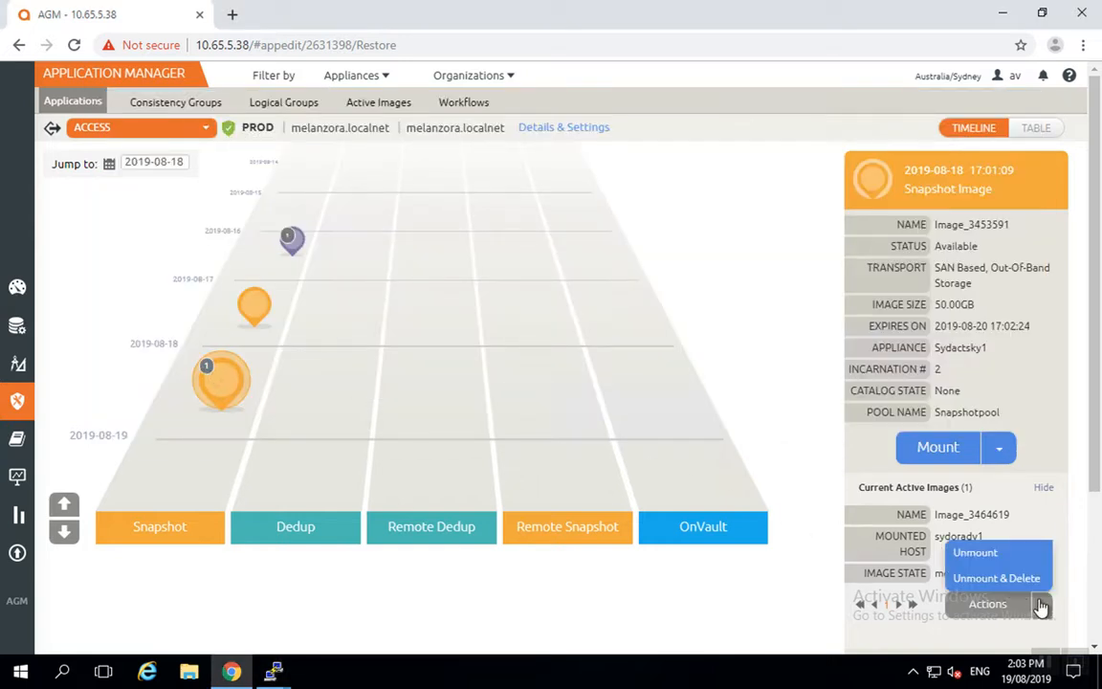